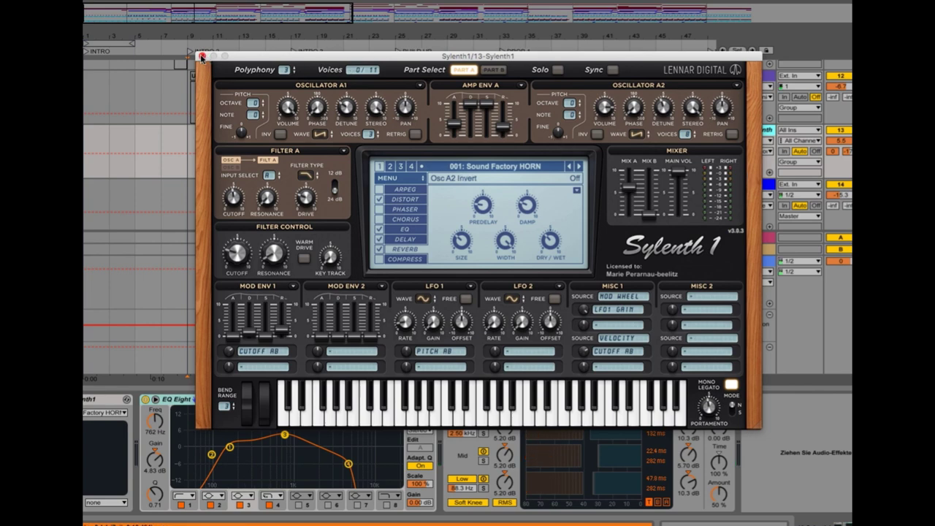
Close the finished horn preset's synth window and look over the tracks in the arrangement
{"action": "left_click", "coordinate": [202, 57]}
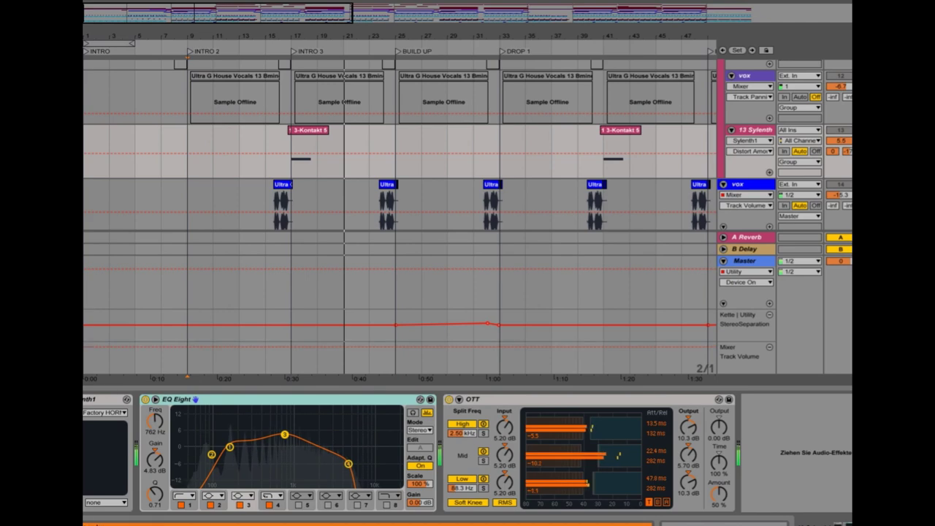
{"action": "scroll", "coordinate": [326, 211], "scroll_direction": "up", "scroll_amount": 6}
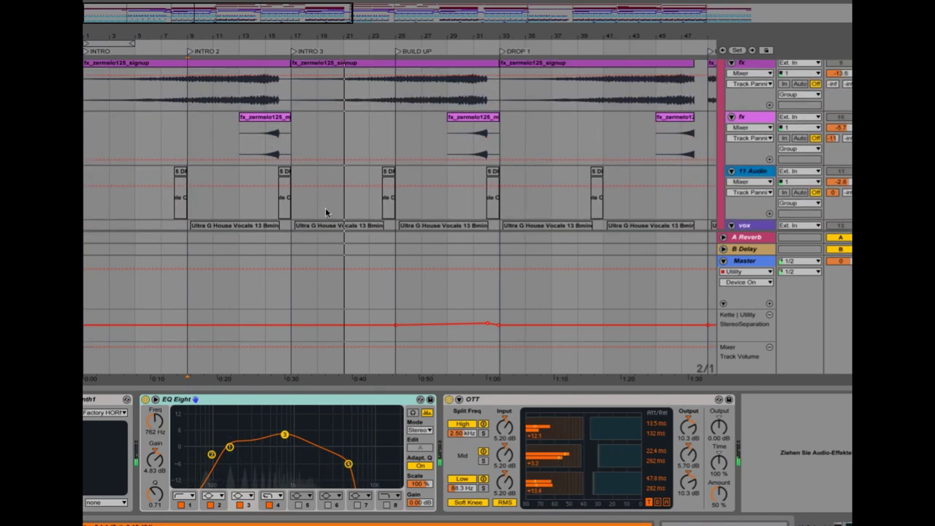
{"action": "scroll", "coordinate": [326, 212], "scroll_direction": "down", "scroll_amount": 5}
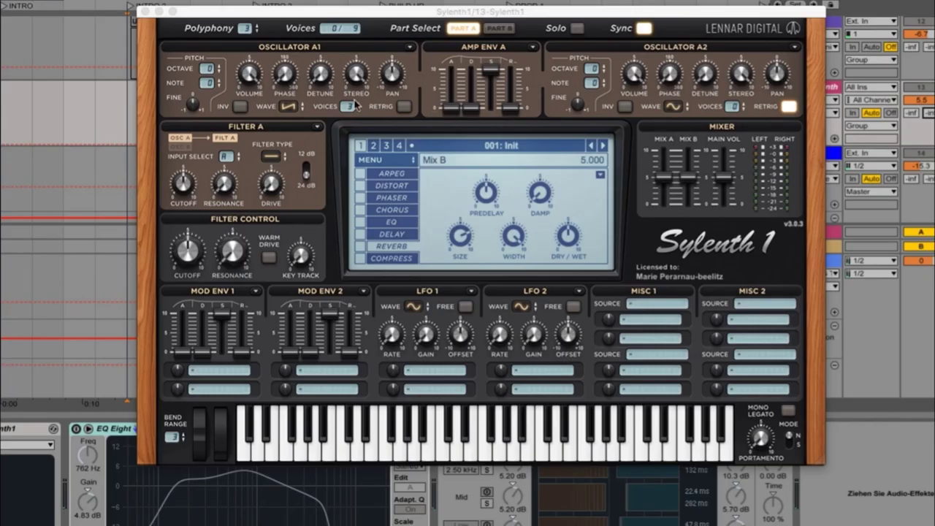
Insert a new Init preset and set oscillator A1 to 3 voices with detune about 3.32 and retrigger off
{"action": "left_click", "coordinate": [369, 158]}
{"action": "mouse_move", "coordinate": [387, 174]}
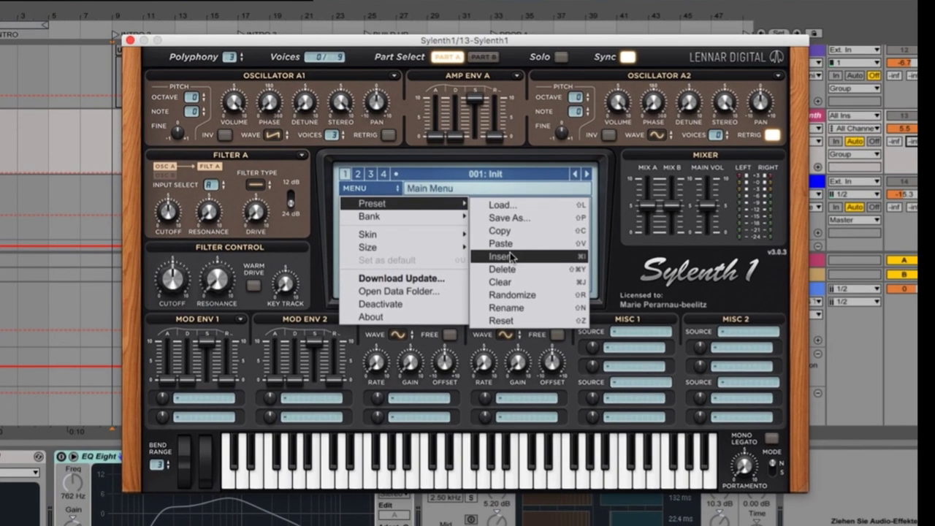
{"action": "left_click", "coordinate": [511, 257]}
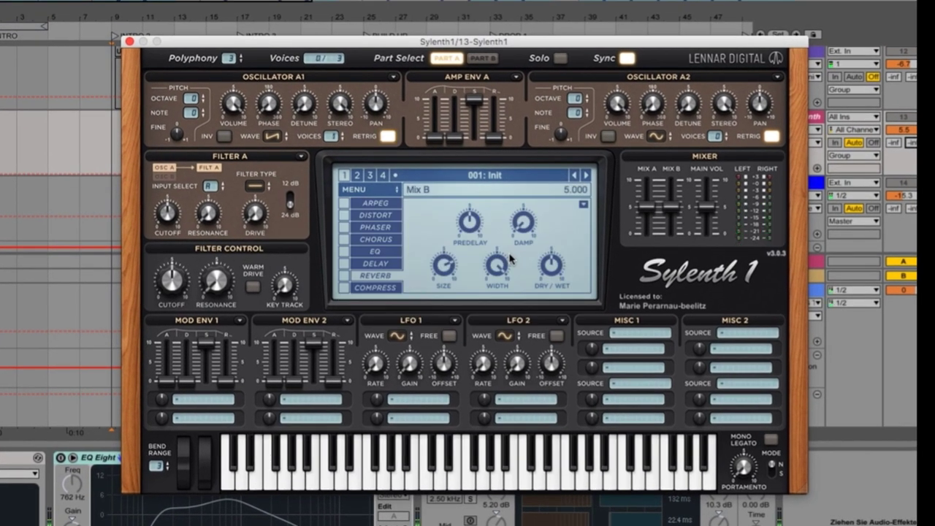
{"action": "left_click_drag", "start_coordinate": [335, 137], "coordinate": [296, 29]}
{"action": "left_click", "coordinate": [388, 136]}
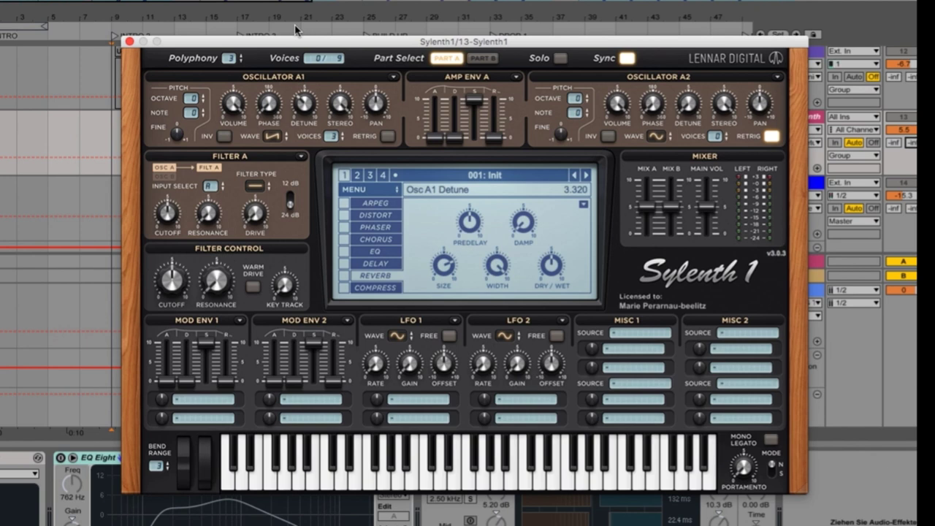
Shape amp envelope A with attack about 3.98, decay raised near maximum and a slightly longer release
{"action": "left_click_drag", "start_coordinate": [436, 137], "coordinate": [436, 74]}
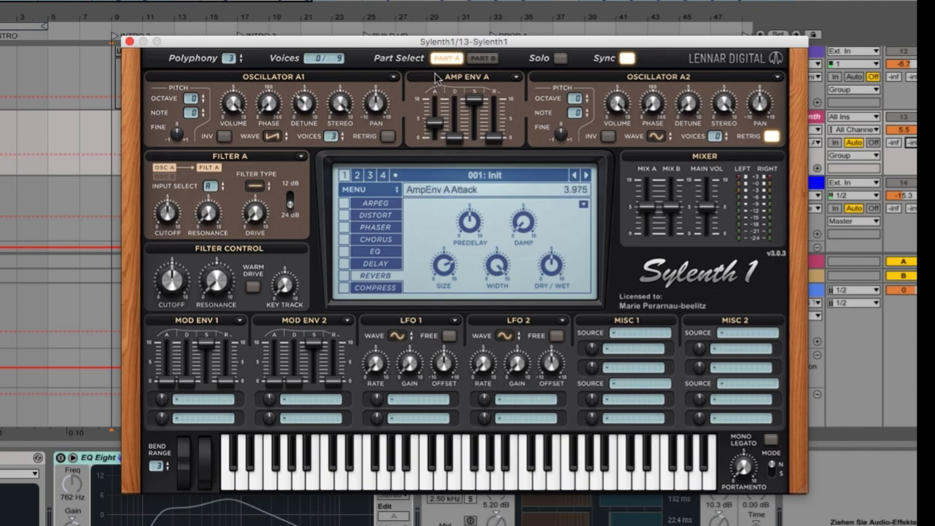
{"action": "left_click", "coordinate": [454, 133]}
{"action": "left_click_drag", "start_coordinate": [455, 135], "coordinate": [455, 96]}
{"action": "left_click", "coordinate": [497, 139]}
{"action": "left_click_drag", "start_coordinate": [495, 142], "coordinate": [486, 96]}
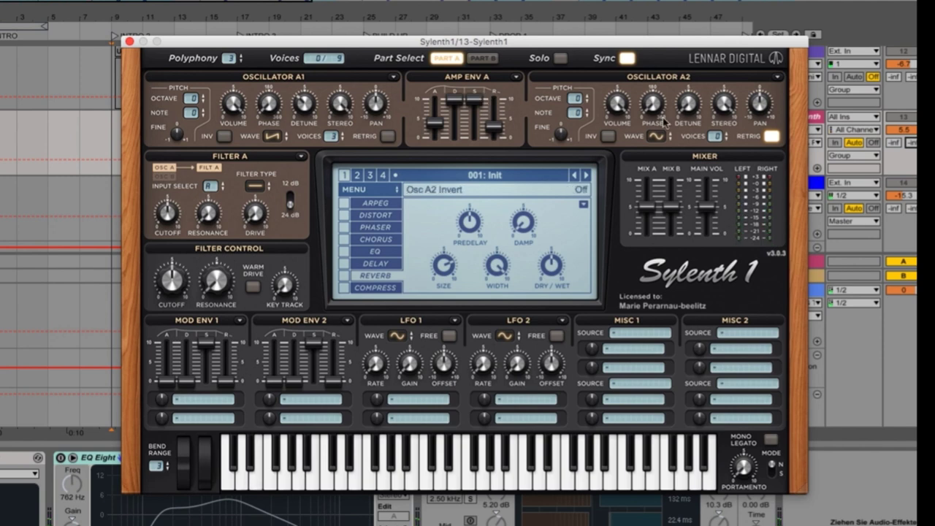
Set oscillator A2 to a saw wave with 8 voices, retrigger off, detune about 4.22 and volume about 8.61
{"action": "left_click_drag", "start_coordinate": [615, 106], "coordinate": [616, 153]}
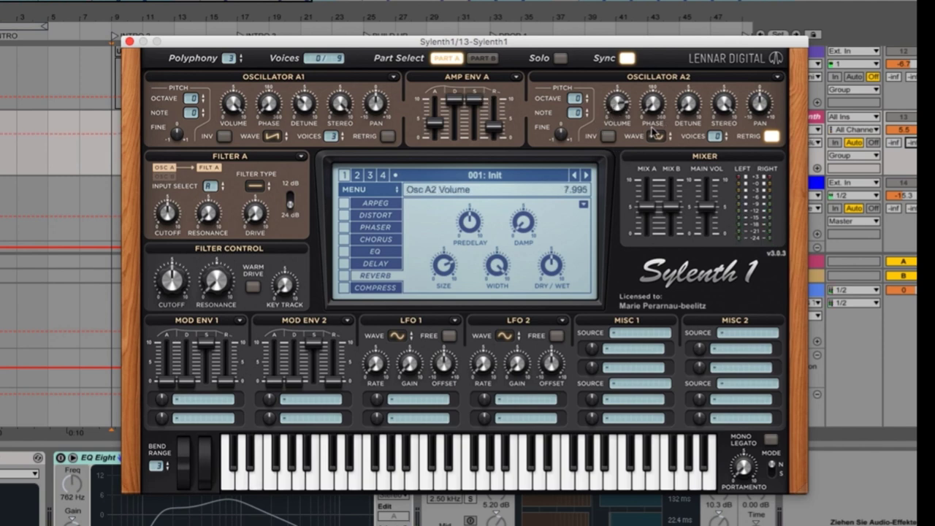
{"action": "left_click", "coordinate": [656, 136]}
{"action": "left_click", "coordinate": [667, 163]}
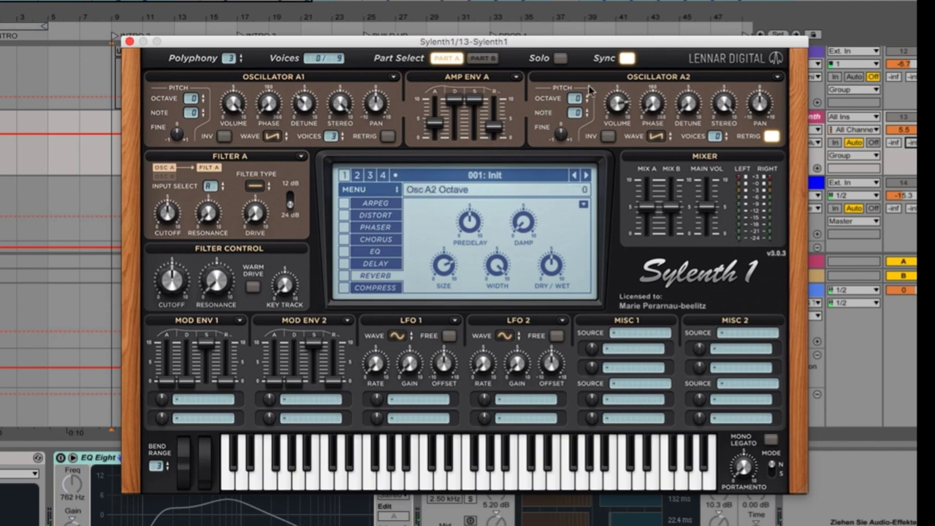
{"action": "left_click", "coordinate": [775, 137]}
{"action": "left_click_drag", "start_coordinate": [719, 137], "coordinate": [688, 3]}
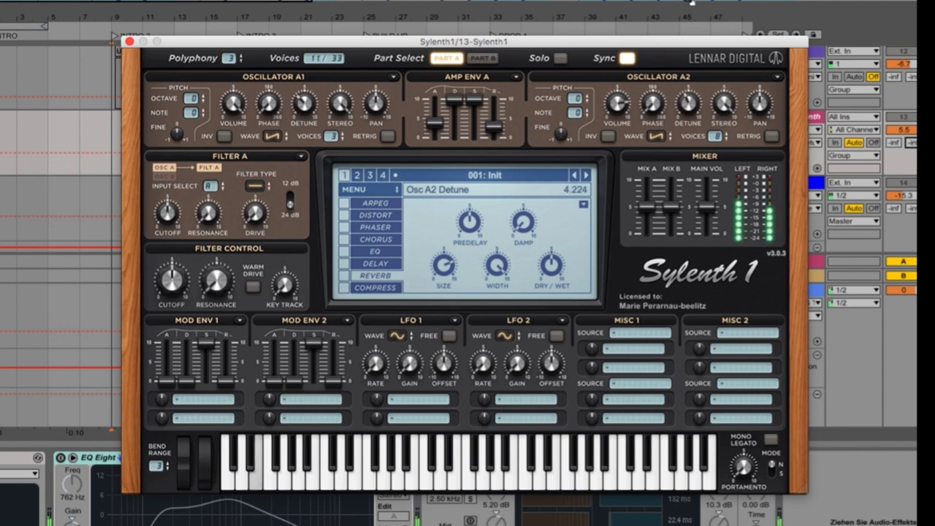
{"action": "left_click_drag", "start_coordinate": [627, 107], "coordinate": [627, 103]}
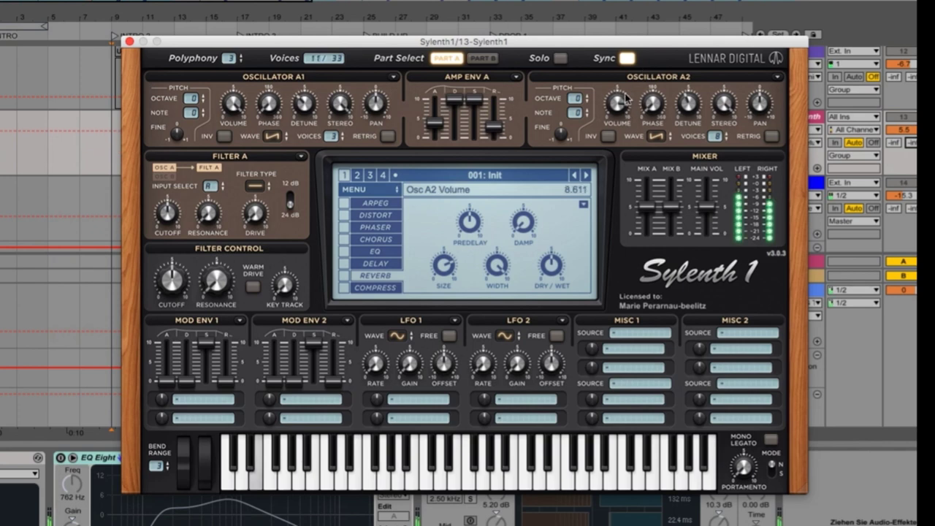
Make filter A a low-pass with cutoff about 4.45 and drive about 3; lower the filter control cutoff and set its resonance to about 1.01
{"action": "left_click", "coordinate": [257, 189]}
{"action": "left_click", "coordinate": [276, 211]}
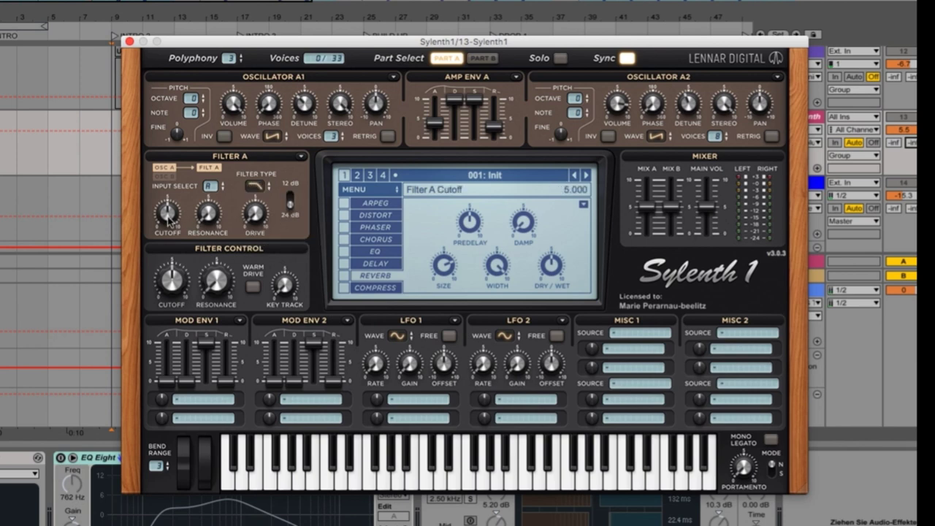
{"action": "left_click_drag", "start_coordinate": [168, 216], "coordinate": [168, 232]}
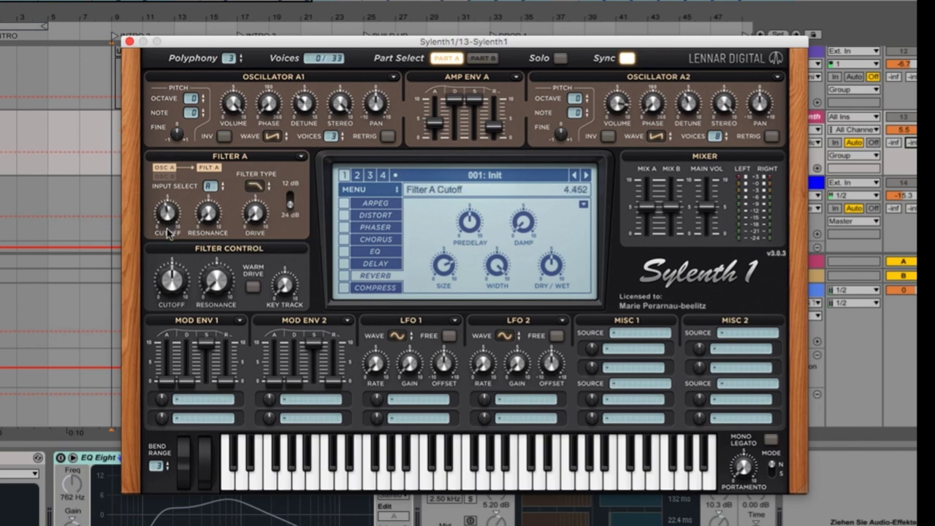
{"action": "left_click_drag", "start_coordinate": [239, 129], "coordinate": [238, 127]}
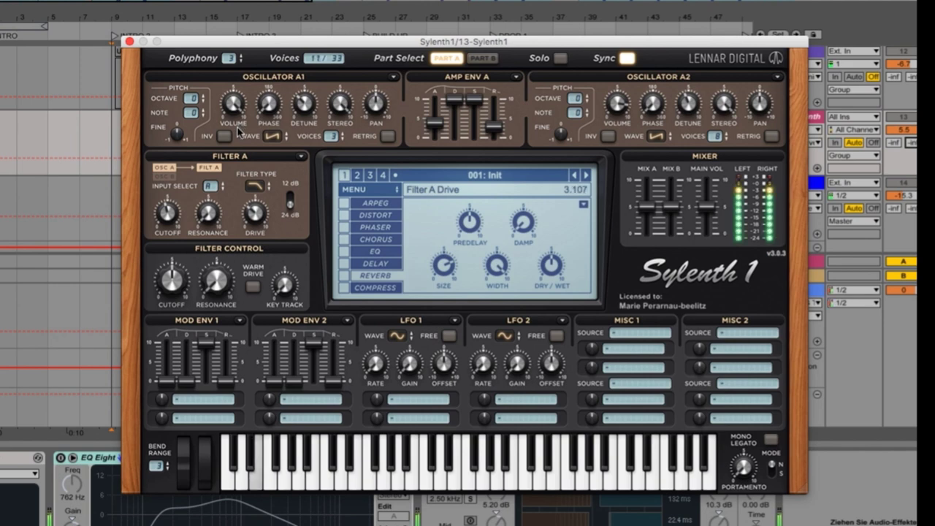
{"action": "left_click_drag", "start_coordinate": [252, 209], "coordinate": [255, 231]}
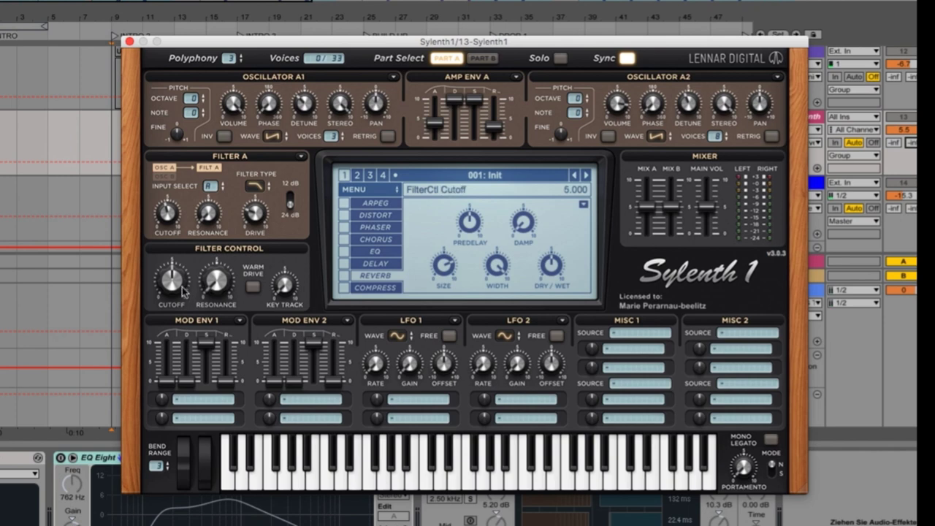
{"action": "left_click_drag", "start_coordinate": [176, 300], "coordinate": [176, 344]}
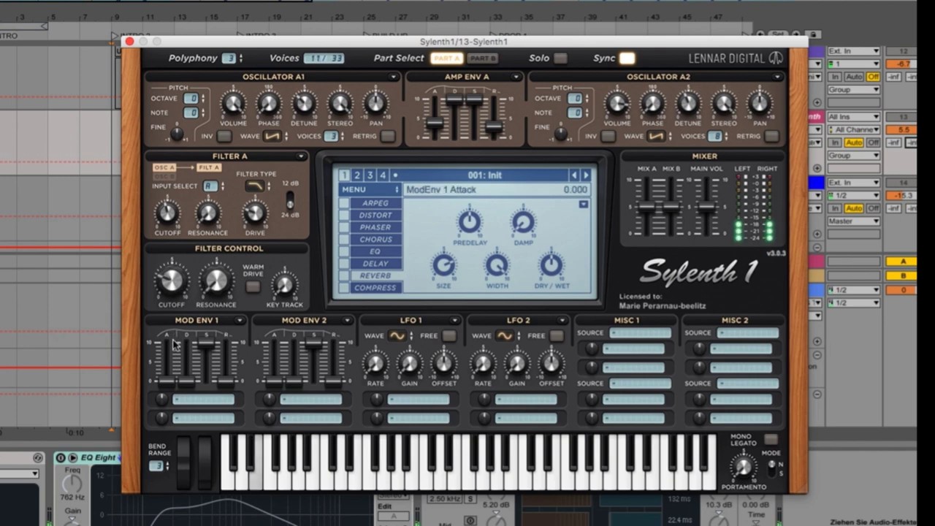
{"action": "left_click_drag", "start_coordinate": [211, 278], "coordinate": [209, 257]}
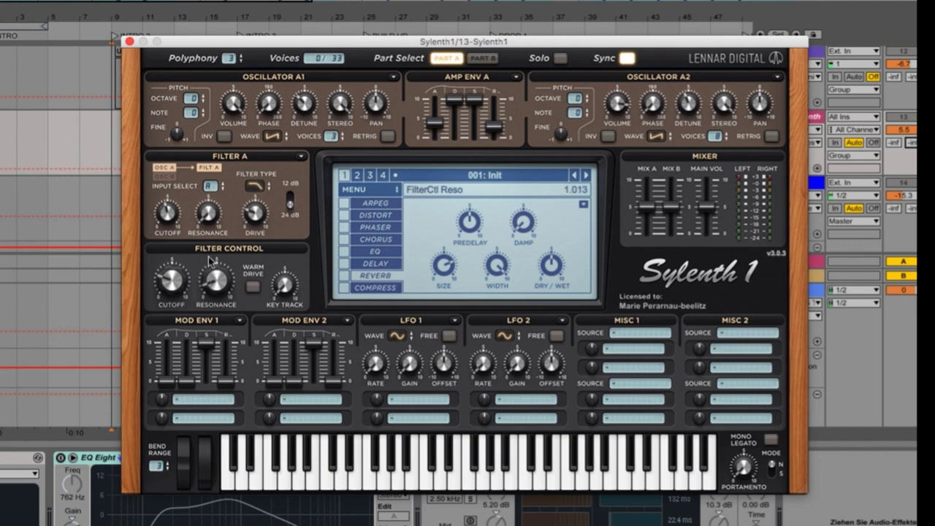
Route mod envelope 1 to Cutoff A and B with a positive amount, no sustain, and a short decay and release
{"action": "left_click", "coordinate": [204, 399]}
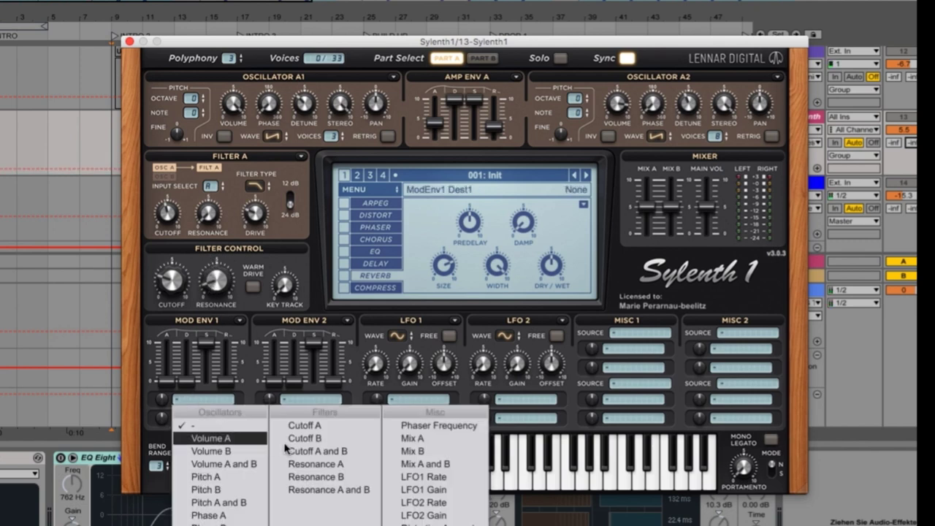
{"action": "left_click", "coordinate": [309, 451]}
{"action": "left_click_drag", "start_coordinate": [163, 402], "coordinate": [178, 351]}
{"action": "left_click", "coordinate": [214, 346]}
{"action": "left_click", "coordinate": [225, 381]}
{"action": "left_click", "coordinate": [188, 379]}
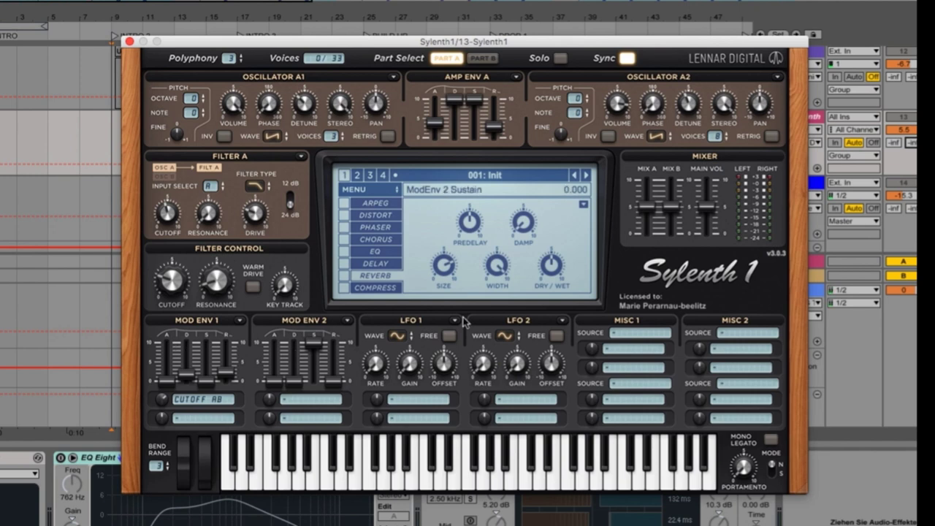
In the first Misc 1 slot, route the Mod Wheel to LFO1 Gain with an amount of 10
{"action": "left_click", "coordinate": [625, 333]}
{"action": "left_click", "coordinate": [627, 371]}
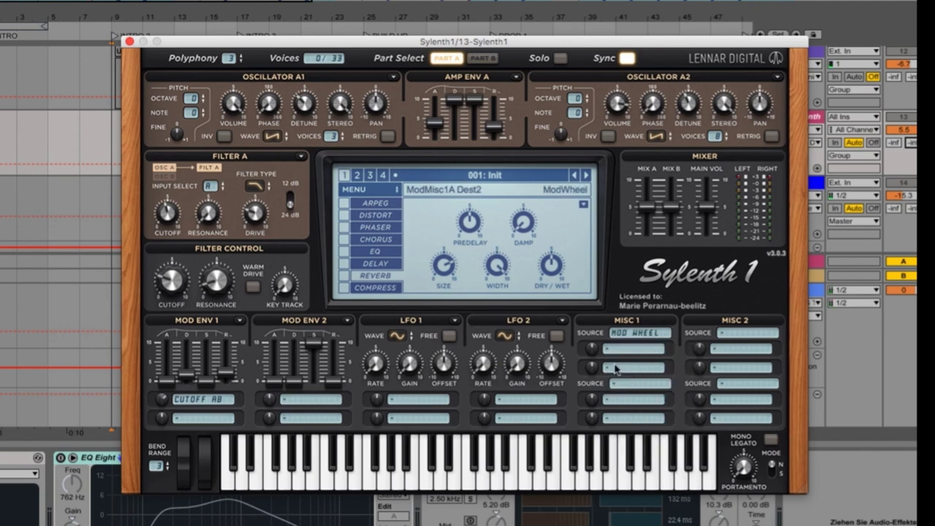
{"action": "left_click", "coordinate": [616, 356]}
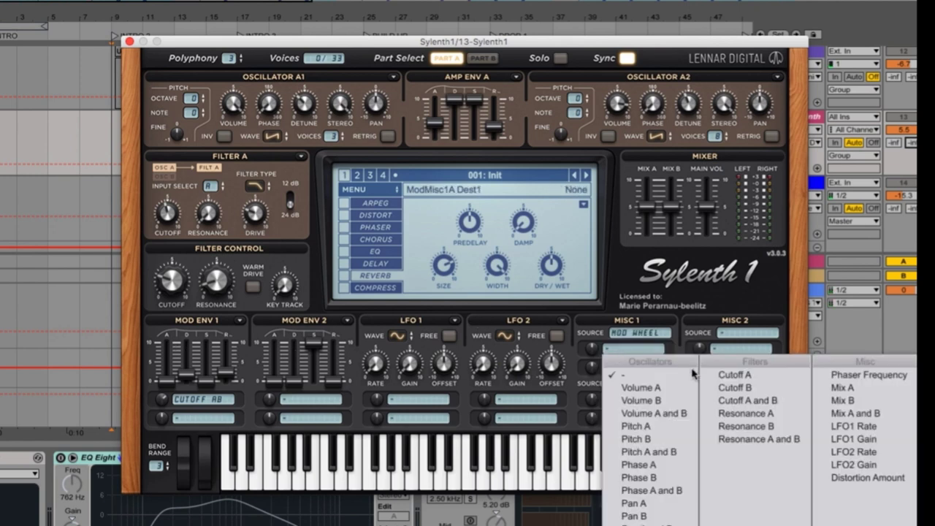
{"action": "left_click", "coordinate": [856, 439]}
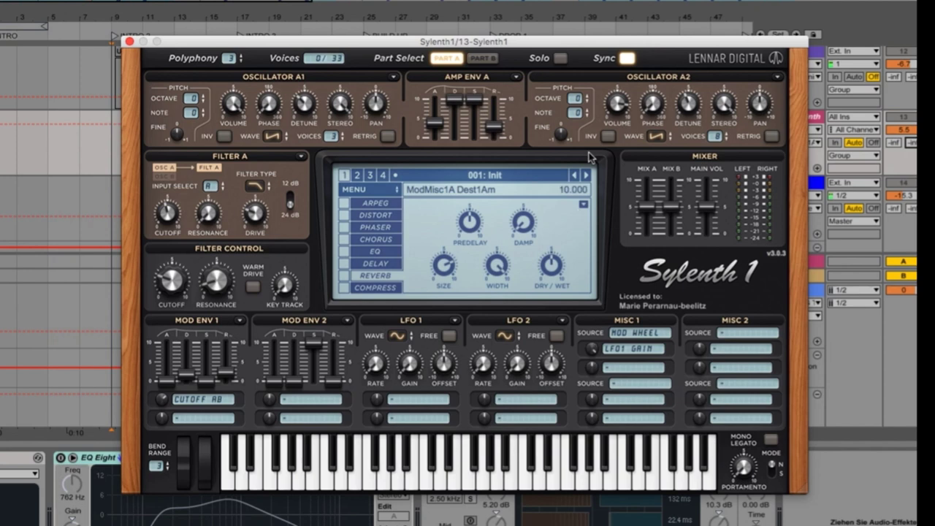
Route LFO 1 to Pitch A and B, turn down its gain and set a small modulation amount
{"action": "left_click", "coordinate": [415, 399]}
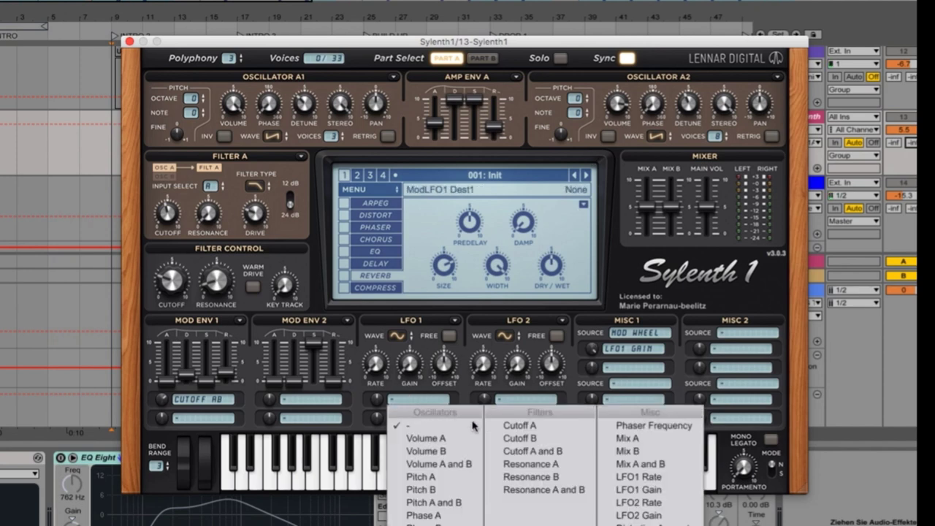
{"action": "left_click", "coordinate": [436, 503]}
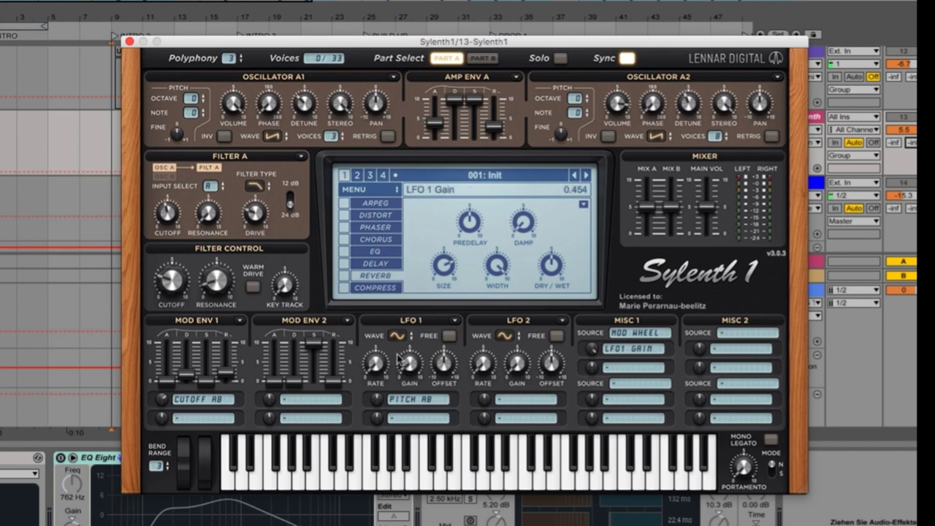
{"action": "left_click_drag", "start_coordinate": [379, 402], "coordinate": [379, 400]}
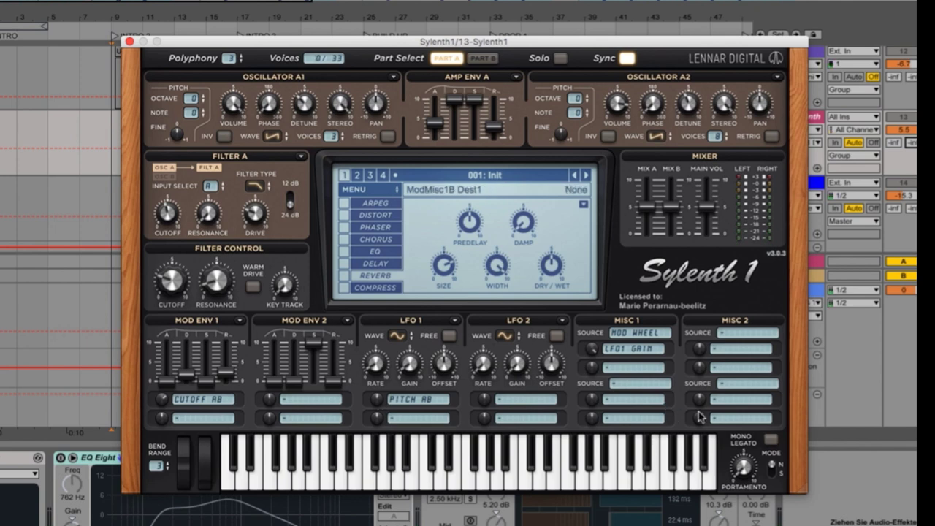
In the second Misc 1 slot, route Velocity to Cutoff A and B with a positive amount
{"action": "left_click", "coordinate": [637, 386]}
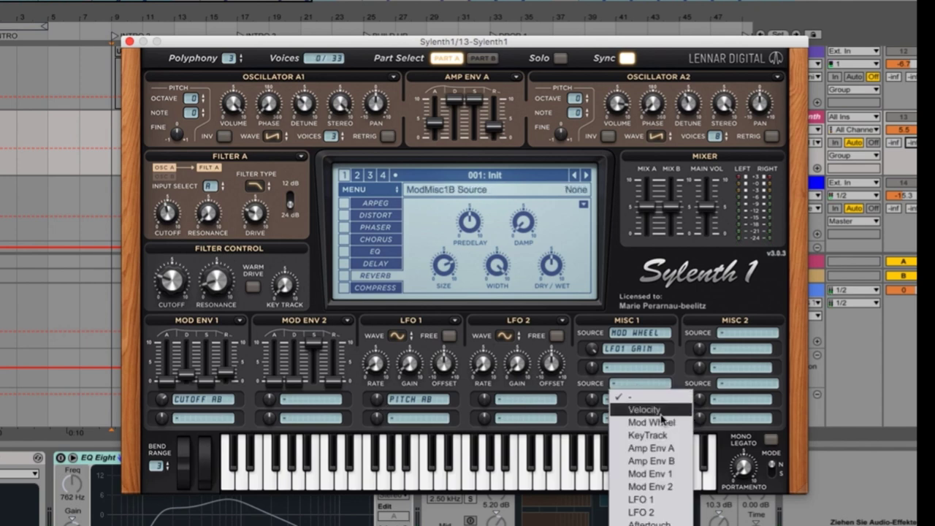
{"action": "left_click", "coordinate": [644, 410]}
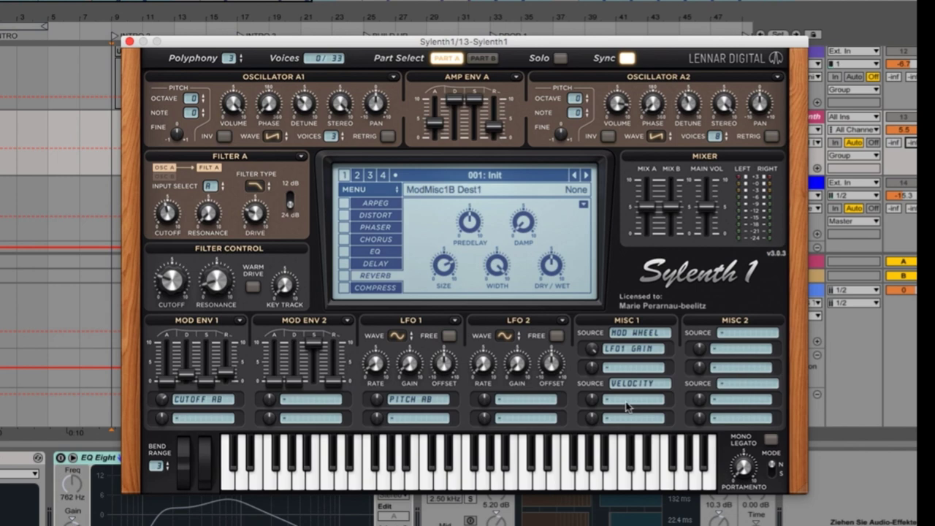
{"action": "left_click", "coordinate": [633, 400]}
{"action": "left_click", "coordinate": [745, 452]}
{"action": "left_click_drag", "start_coordinate": [589, 373], "coordinate": [584, 346]}
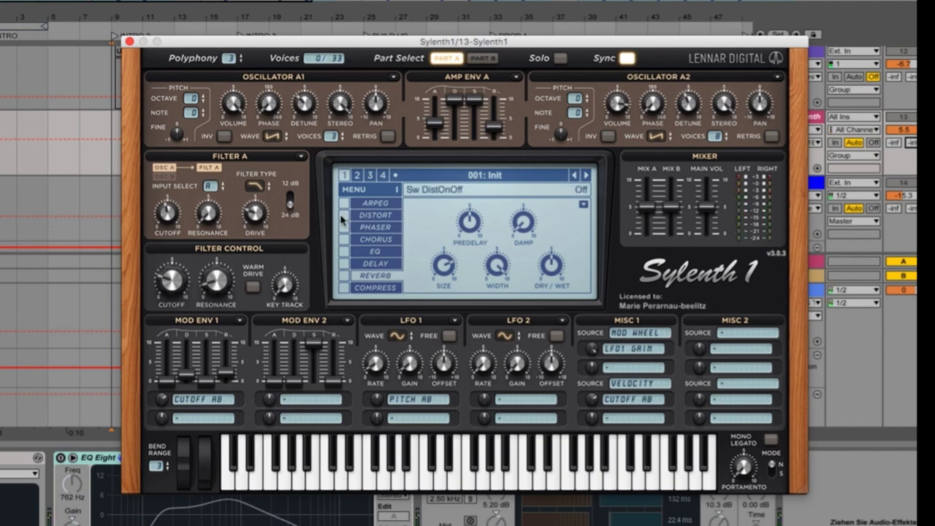
Enable the distortion effect with the FoldBack type and an amount of about 5.69
{"action": "left_click", "coordinate": [368, 215]}
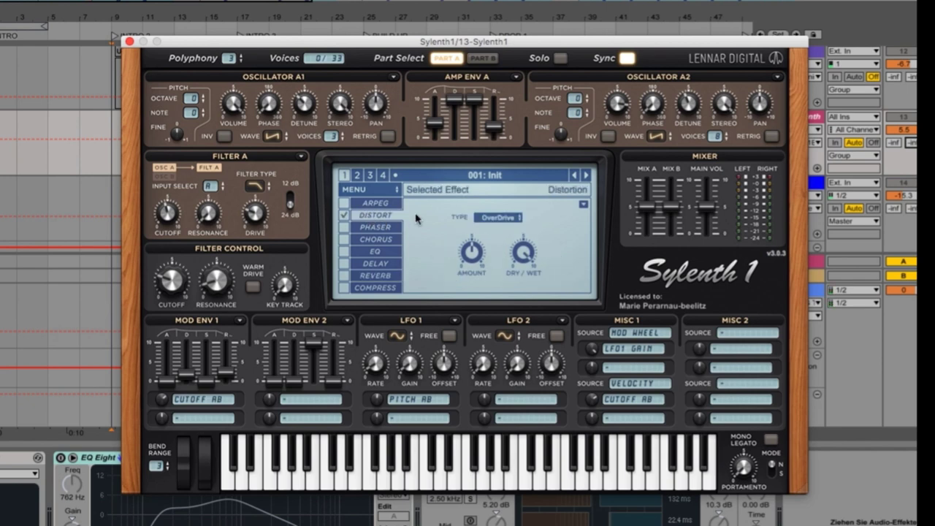
{"action": "left_click", "coordinate": [503, 219]}
{"action": "left_click", "coordinate": [509, 247]}
{"action": "mouse_move", "coordinate": [472, 252]}
{"action": "left_mouse_down"}
{"action": "mouse_move", "coordinate": [468, 236]}
{"action": "mouse_move", "coordinate": [468, 261]}
{"action": "left_mouse_up"}
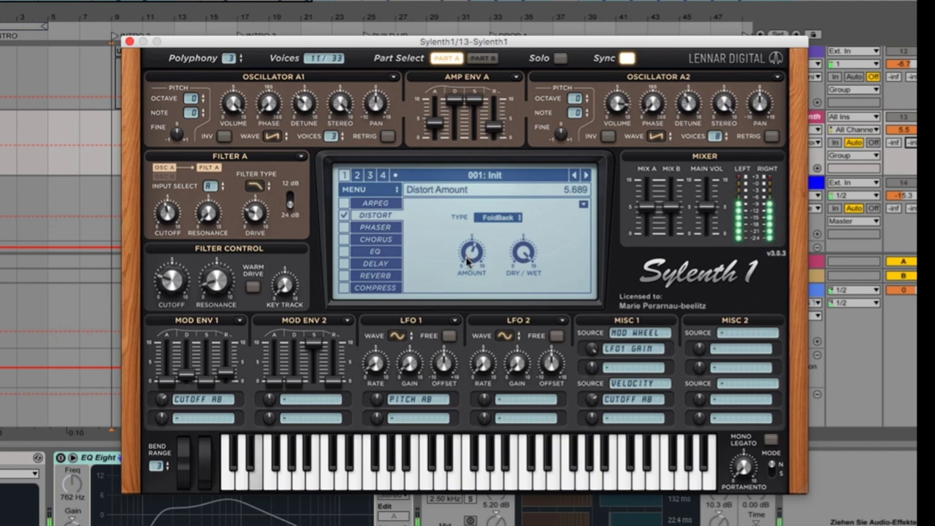
In the mixer, lower Mix B to minimum, raise the main volume to 10 and set Mix A to about 6.09
{"action": "left_click_drag", "start_coordinate": [670, 211], "coordinate": [705, 181]}
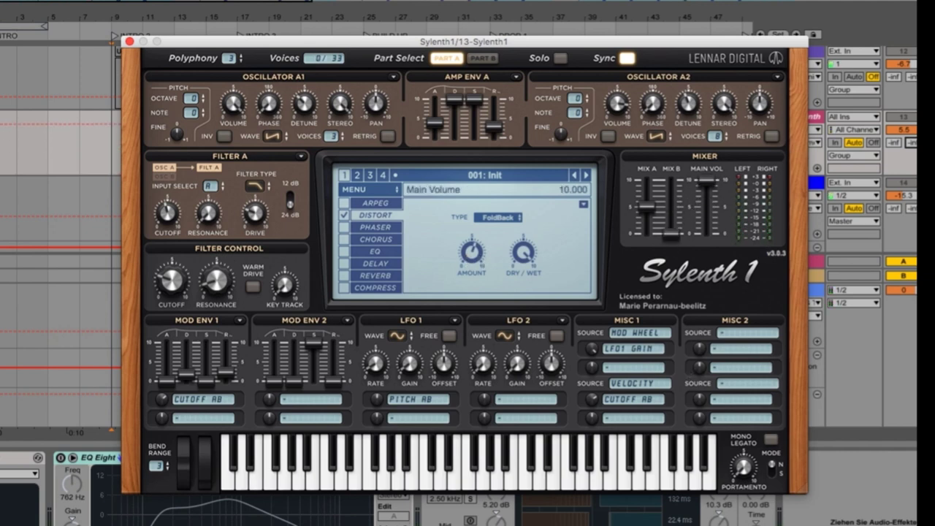
{"action": "left_click_drag", "start_coordinate": [649, 210], "coordinate": [647, 196]}
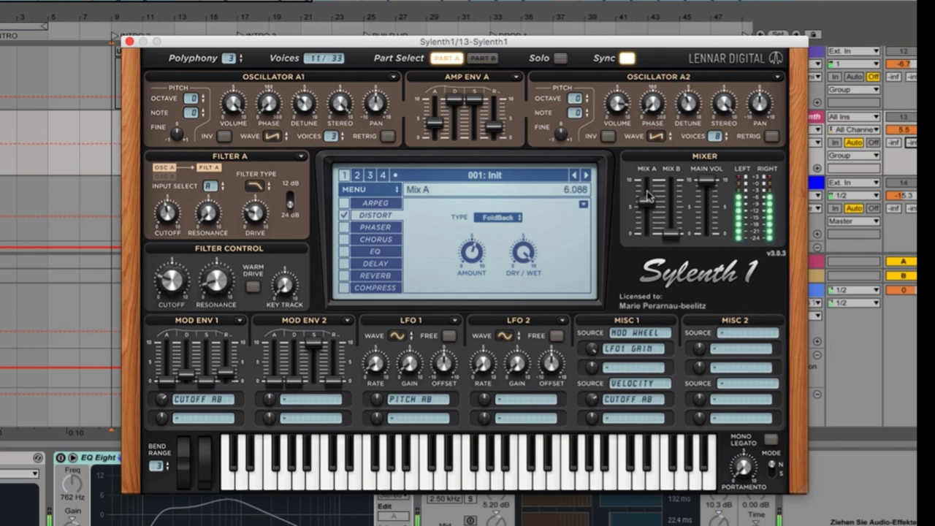
Enable the EQ in 1-Pole mode, cut the bass gain and set the bass frequency to about 168 Hz
{"action": "left_click", "coordinate": [346, 252]}
{"action": "left_click", "coordinate": [373, 252]}
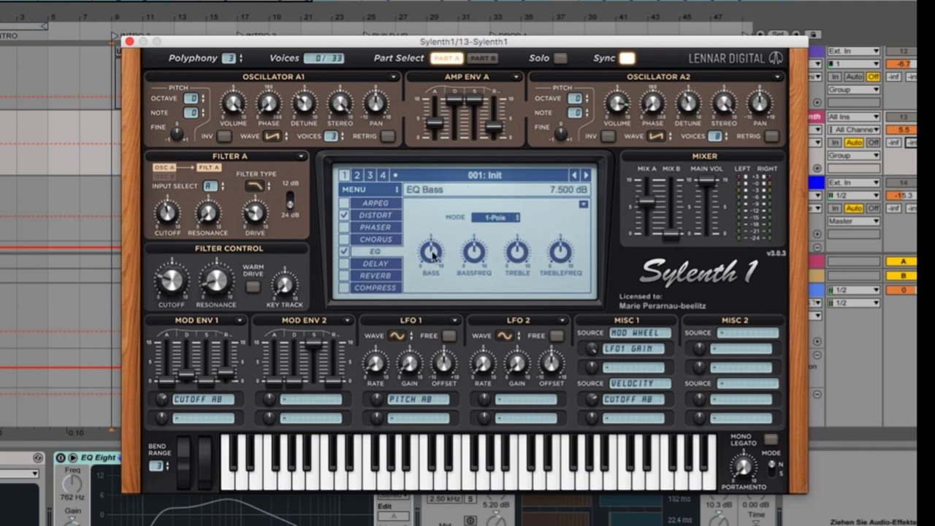
{"action": "left_click", "coordinate": [496, 217]}
{"action": "left_click", "coordinate": [501, 226]}
{"action": "left_click_drag", "start_coordinate": [435, 259], "coordinate": [432, 296]}
{"action": "left_click_drag", "start_coordinate": [484, 243], "coordinate": [475, 228]}
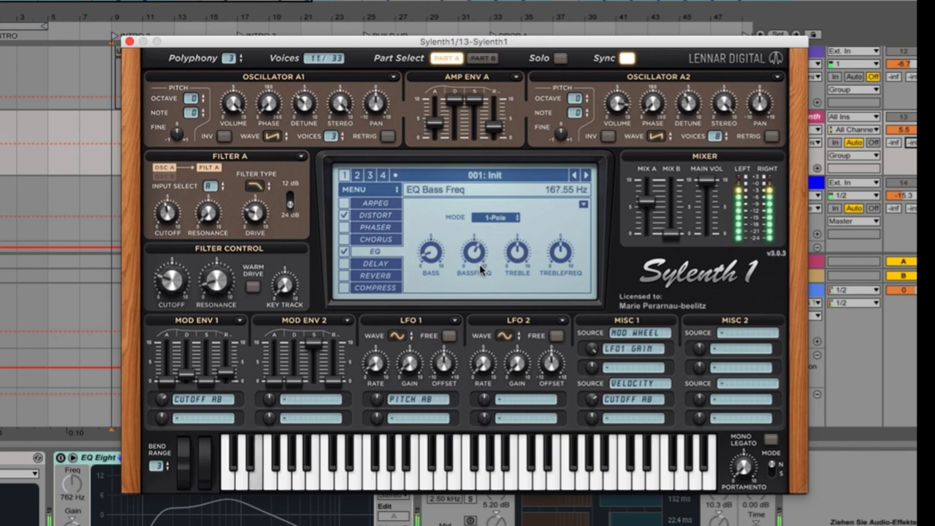
Boost the EQ treble gain to about 11.59 dB and raise the treble frequency
{"action": "mouse_move", "coordinate": [517, 254]}
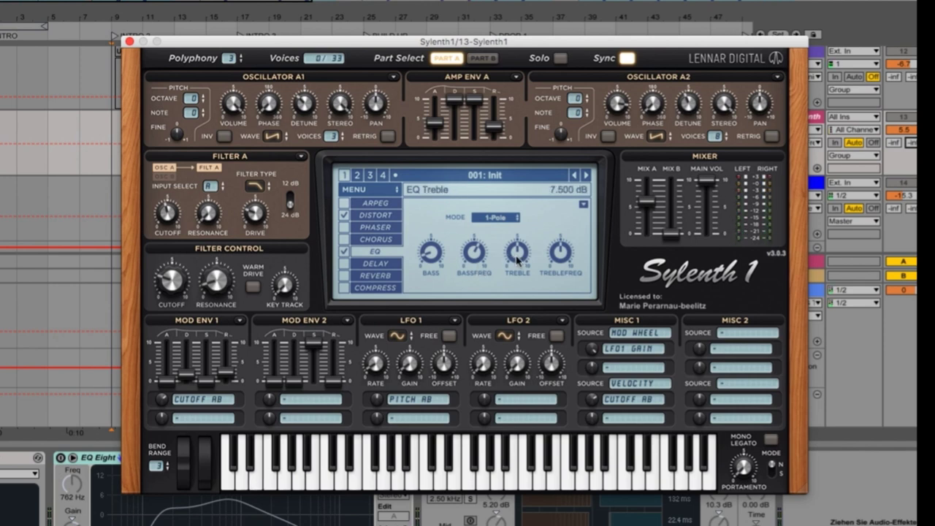
{"action": "left_click_drag", "start_coordinate": [517, 249], "coordinate": [510, 190]}
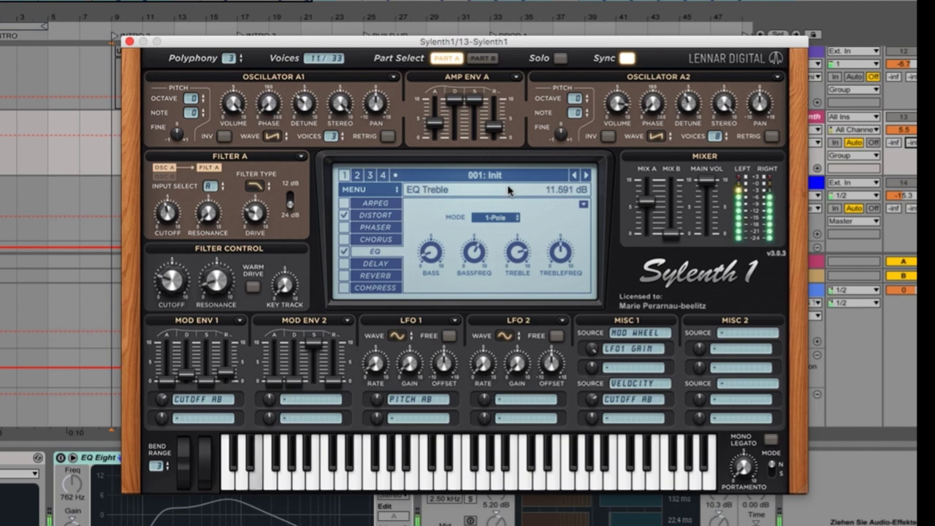
{"action": "mouse_move", "coordinate": [564, 261]}
{"action": "left_click_drag", "start_coordinate": [564, 261], "coordinate": [541, 211]}
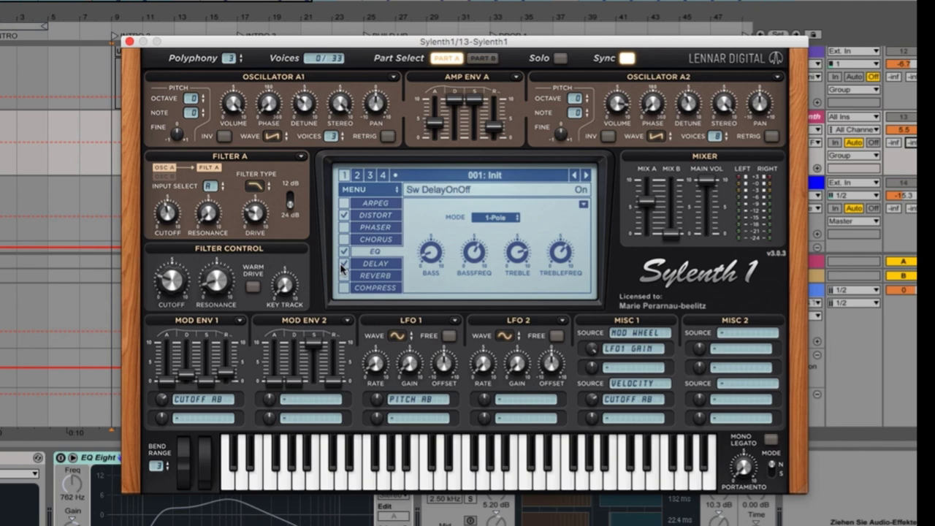
Enable the delay, lower its dry/wet mix and right delay time, adjust spread and high cut, and turn Ping Pong off
{"action": "left_click", "coordinate": [369, 265]}
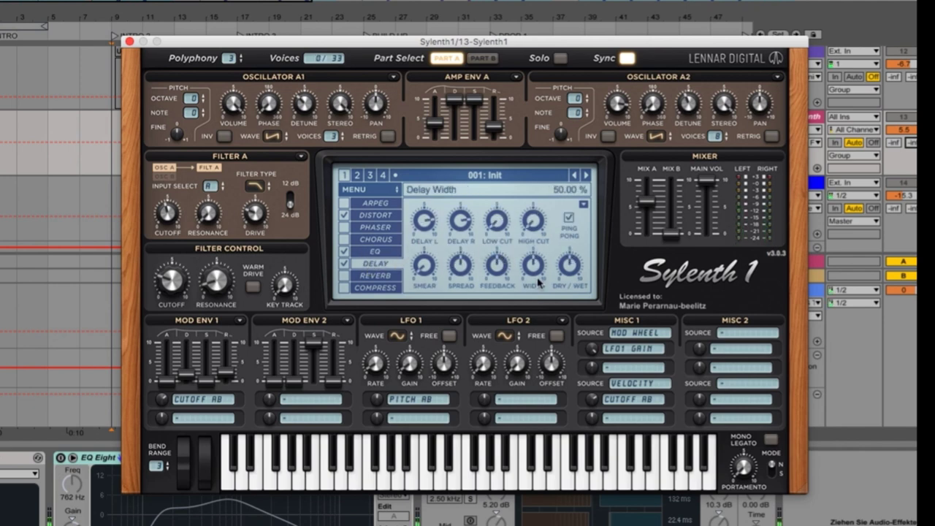
{"action": "left_click_drag", "start_coordinate": [570, 269], "coordinate": [567, 309]}
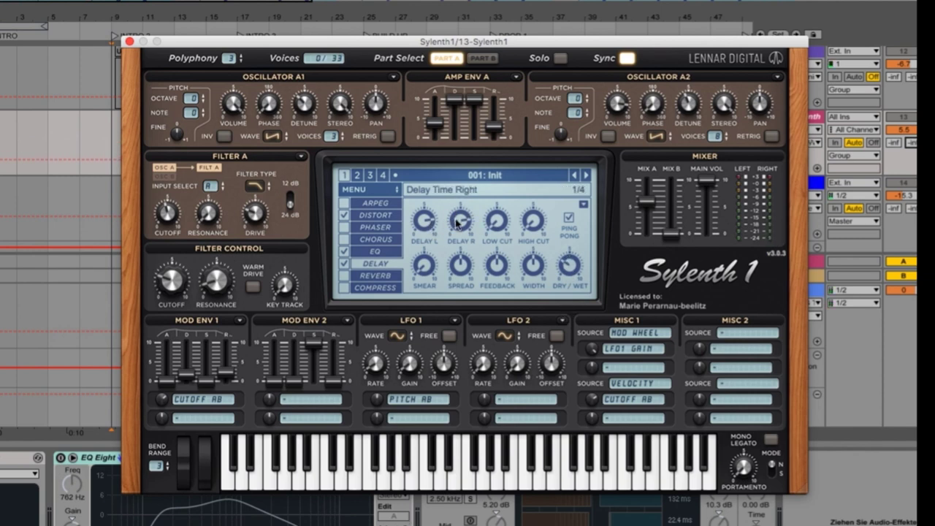
{"action": "left_click_drag", "start_coordinate": [458, 226], "coordinate": [459, 253]}
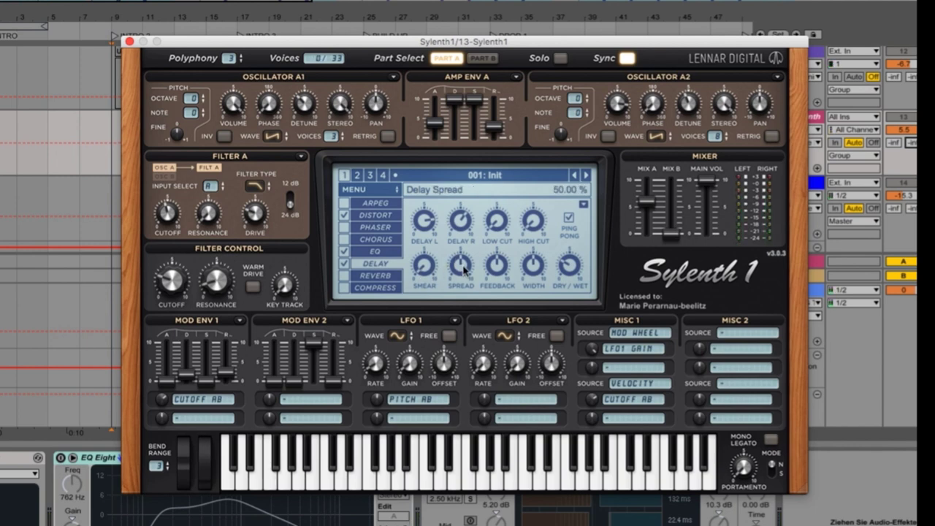
{"action": "left_click_drag", "start_coordinate": [463, 268], "coordinate": [464, 280]}
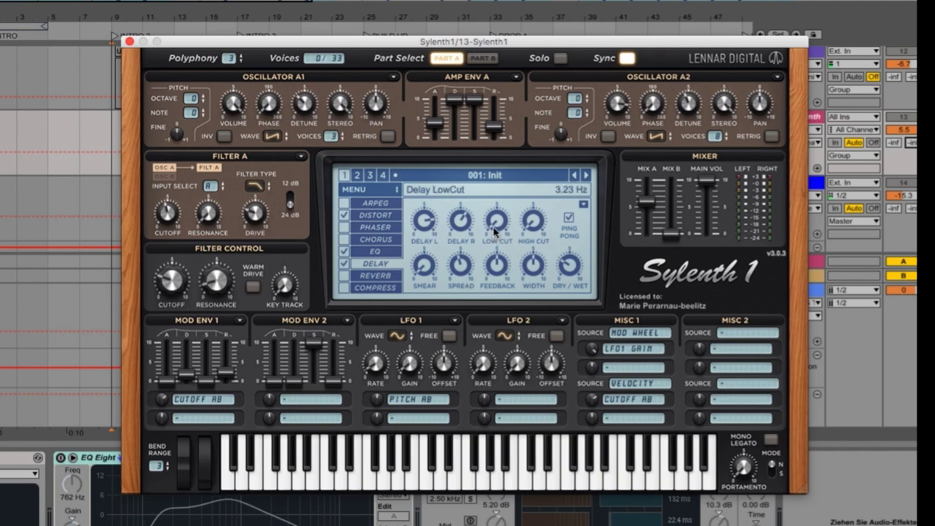
{"action": "left_click_drag", "start_coordinate": [532, 223], "coordinate": [512, 121]}
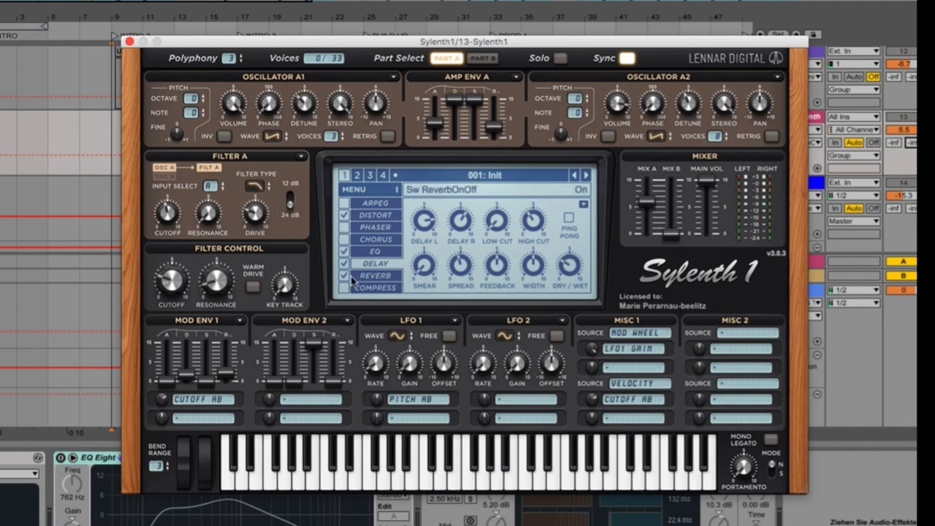
Enable the reverb with a predelay of about 37.41 ms, reduce its dry/wet mix and size, and adjust the damping
{"action": "left_click", "coordinate": [369, 282]}
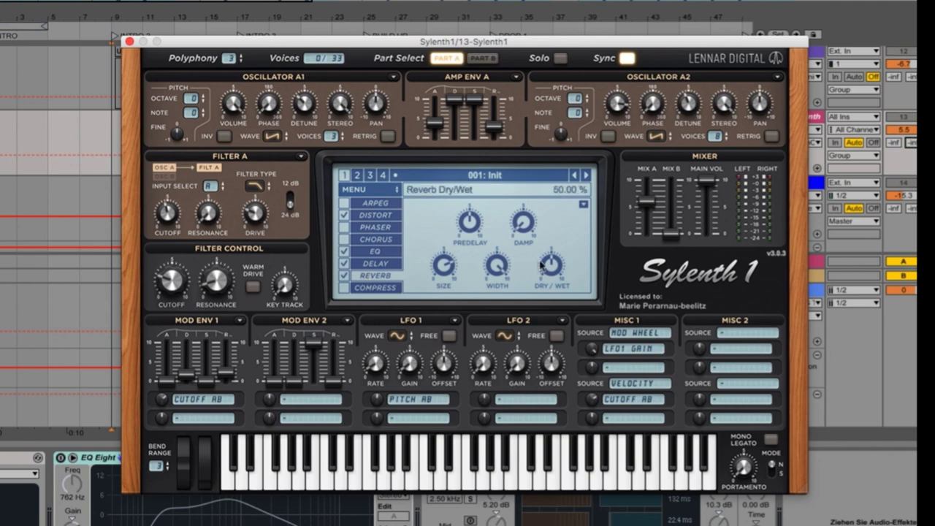
{"action": "left_click_drag", "start_coordinate": [554, 276], "coordinate": [553, 314]}
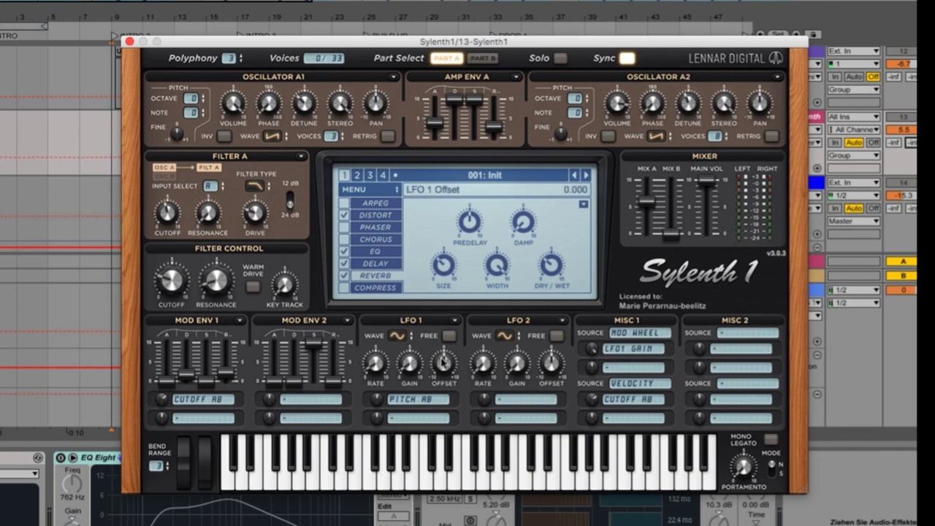
{"action": "left_click_drag", "start_coordinate": [467, 278], "coordinate": [463, 292]}
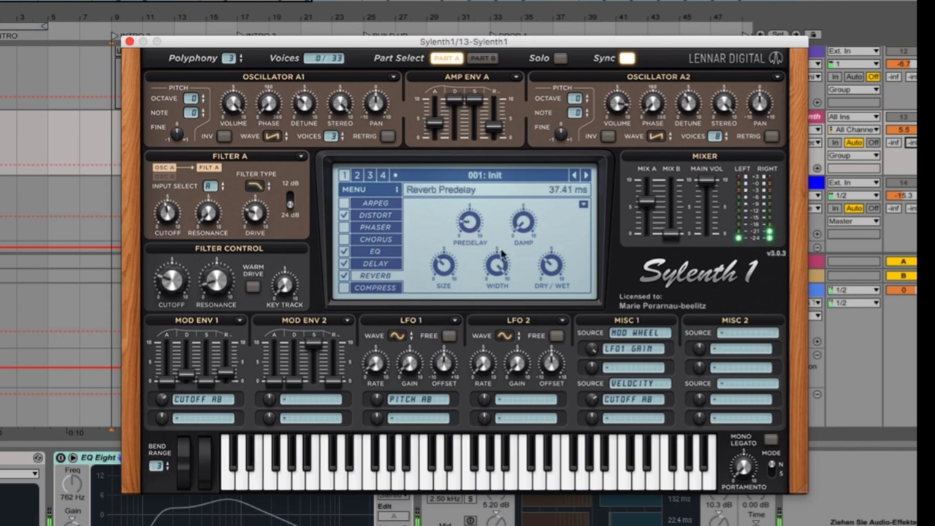
{"action": "left_click_drag", "start_coordinate": [522, 210], "coordinate": [515, 153]}
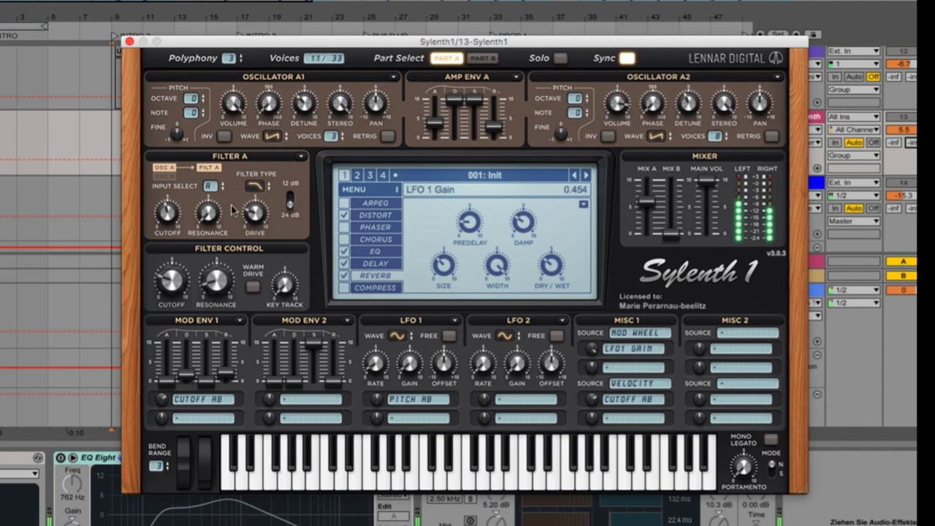
Close the synth window, activate EQ Eight with band 3 at about 1.02 kHz and 5.33 dB, and activate OTT
{"action": "left_click", "coordinate": [129, 44]}
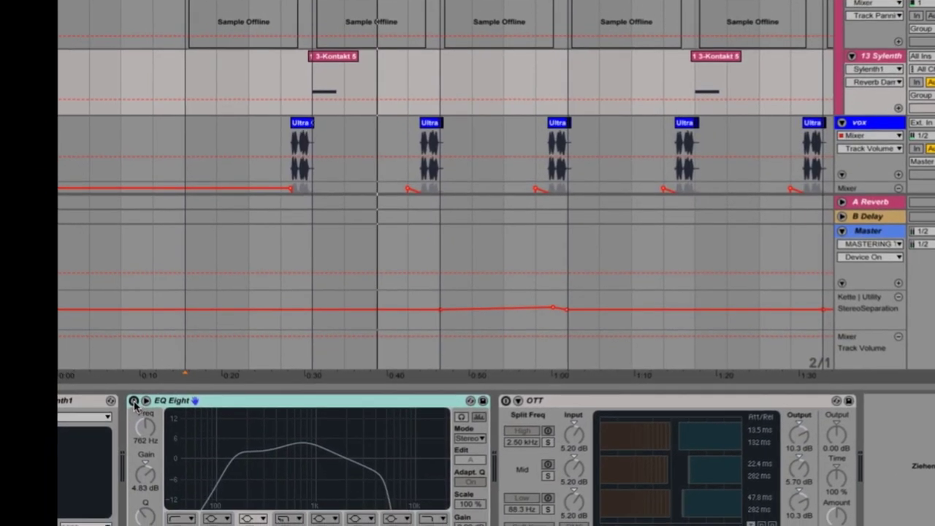
{"action": "left_click", "coordinate": [134, 401]}
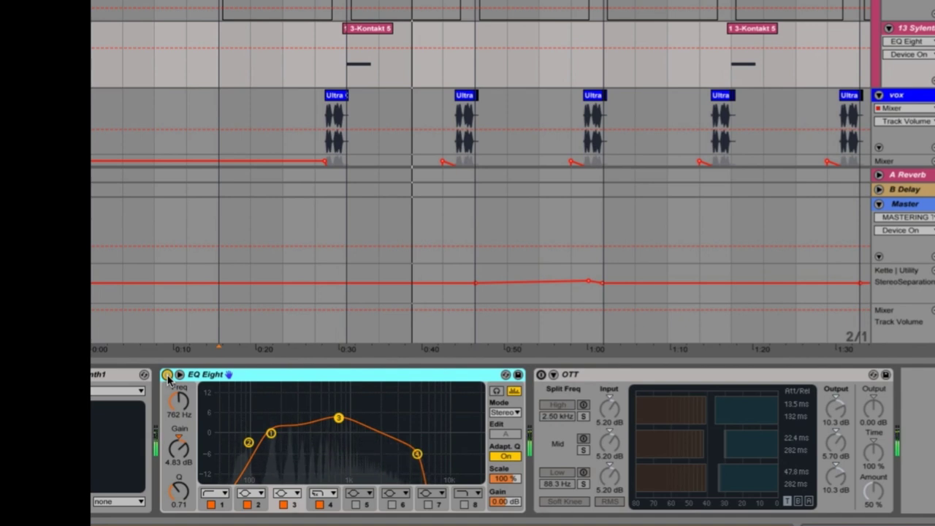
{"action": "left_click", "coordinate": [272, 434]}
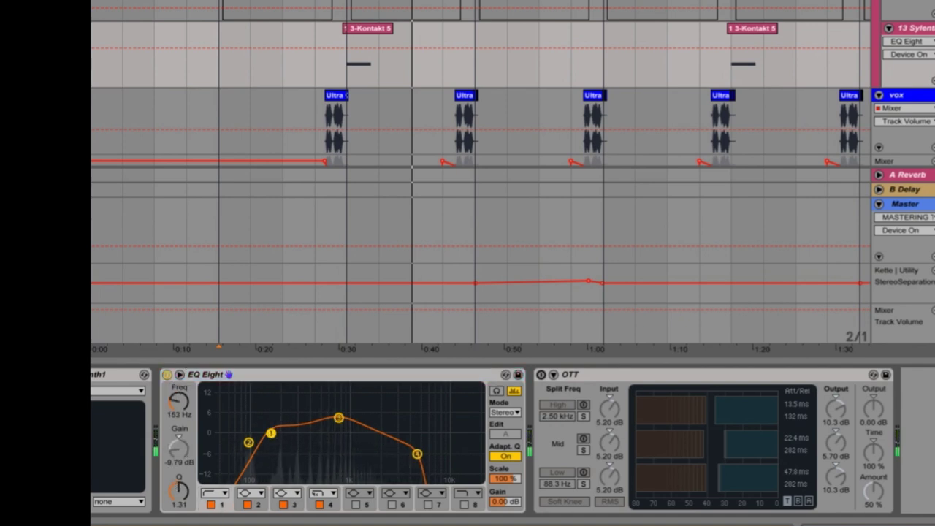
{"action": "left_click_drag", "start_coordinate": [331, 424], "coordinate": [326, 424]}
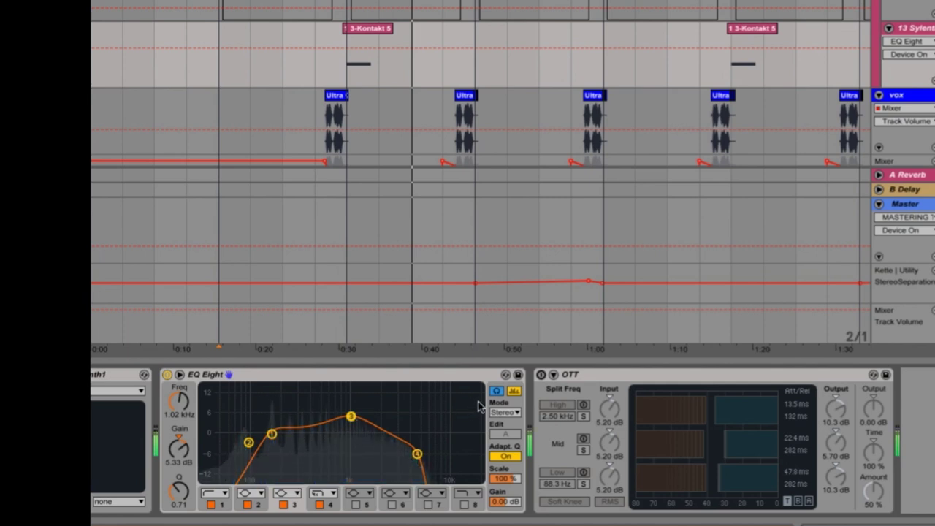
{"action": "left_click", "coordinate": [541, 375]}
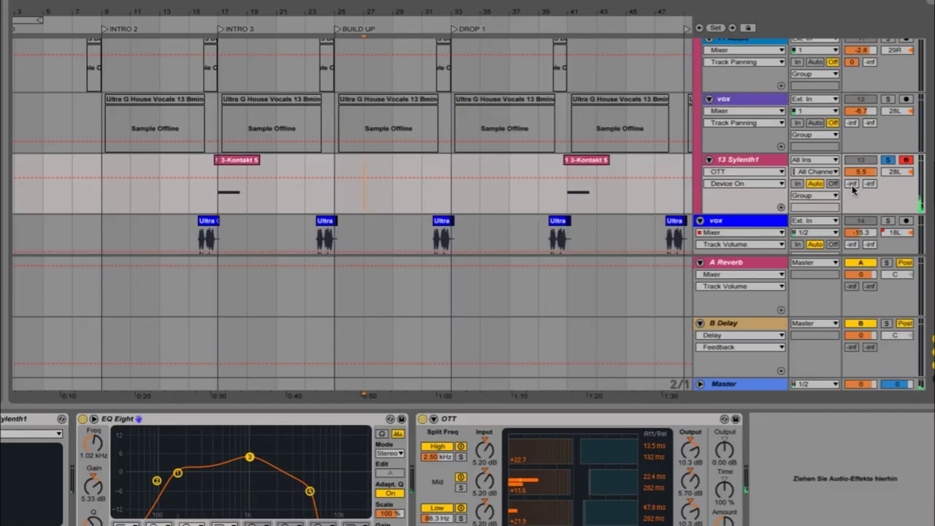
Set the Sylenth1 track's A Reverb send to 0 and its B Delay send to about -17, and unsolo the track
{"action": "left_click", "coordinate": [853, 184]}
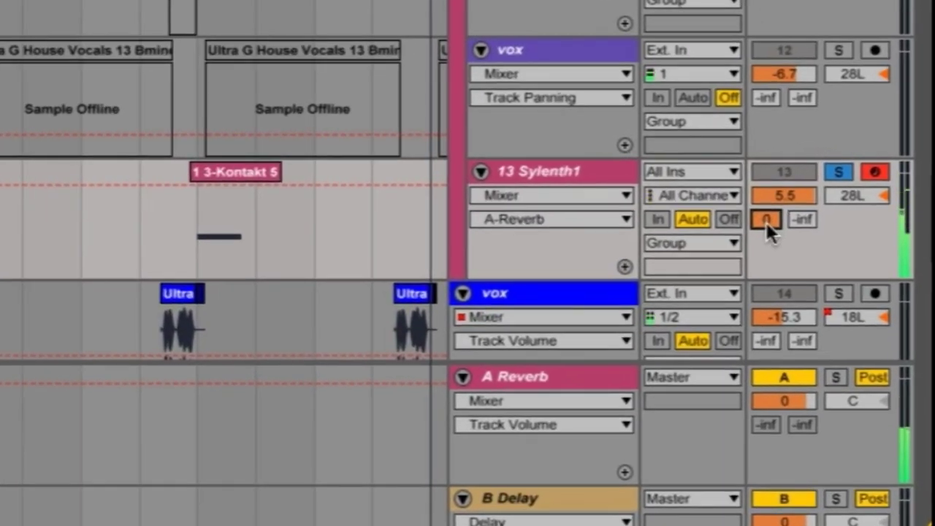
{"action": "left_click", "coordinate": [545, 376]}
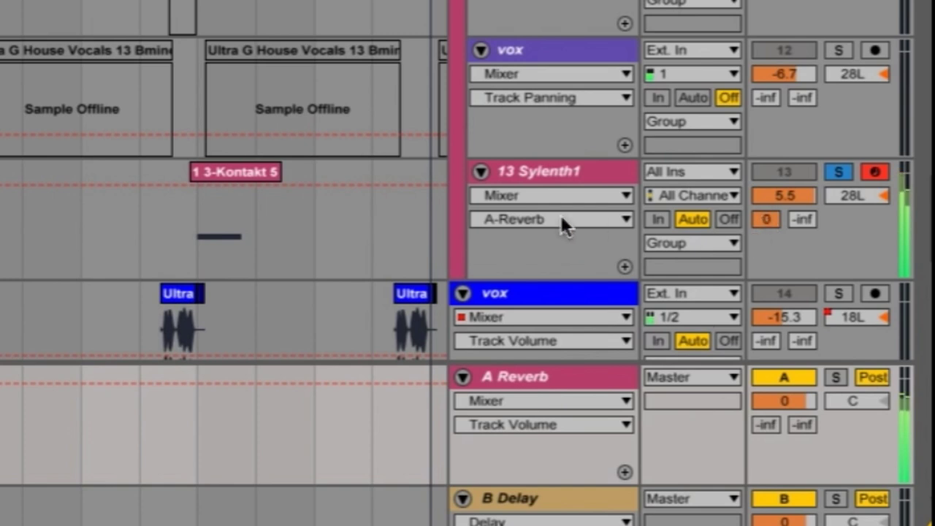
{"action": "left_click", "coordinate": [568, 163]}
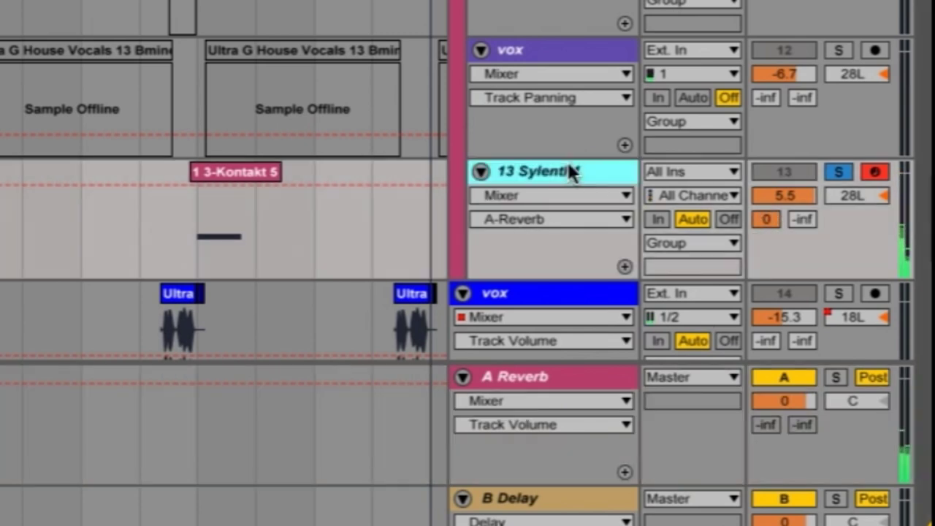
{"action": "left_click_drag", "start_coordinate": [801, 219], "coordinate": [802, 197]}
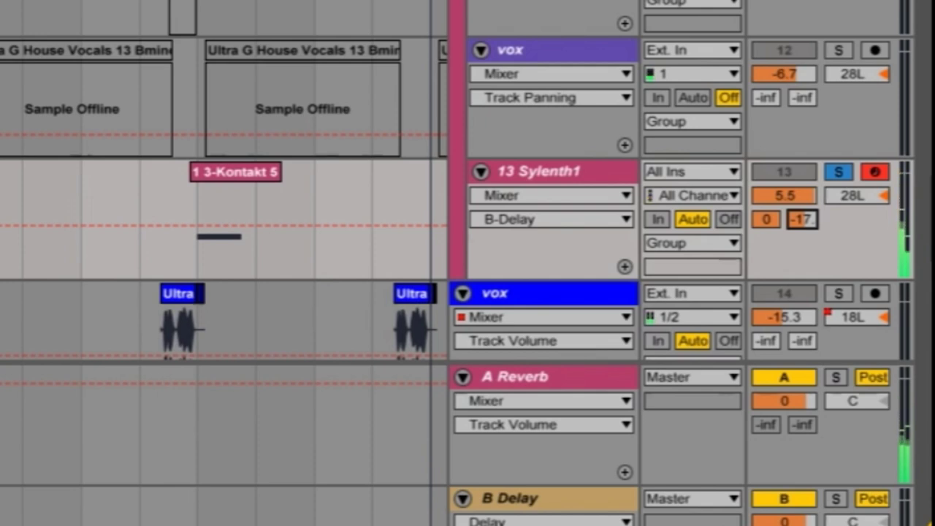
{"action": "left_click", "coordinate": [837, 171]}
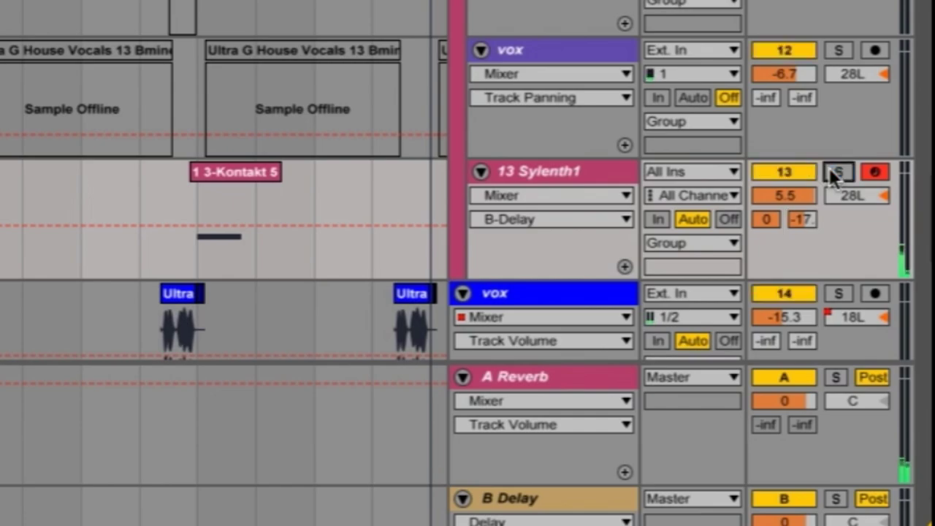
Fold the 1 Group track that contains the Sylenth1 track and show the group's device chain
{"action": "scroll", "coordinate": [407, 219], "scroll_direction": "up", "scroll_amount": 10}
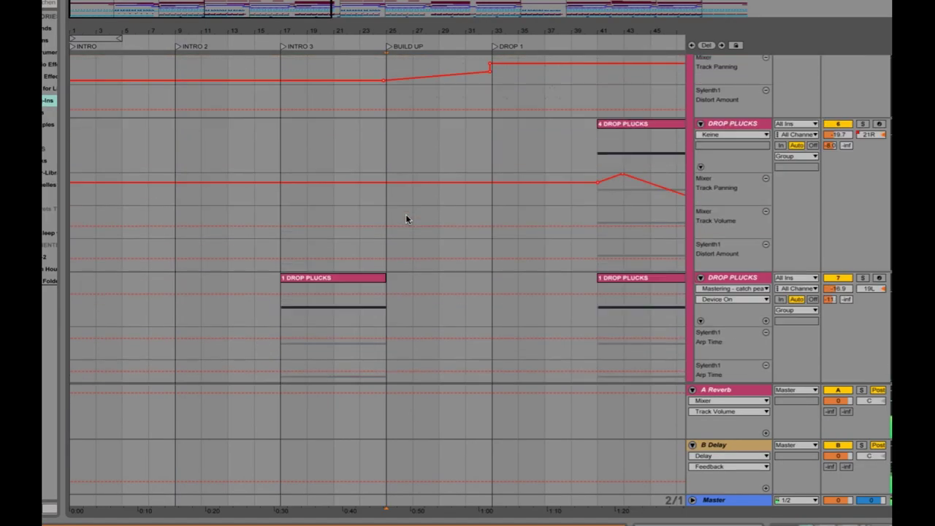
{"action": "left_click", "coordinate": [746, 72]}
{"action": "left_click", "coordinate": [693, 60]}
{"action": "left_click", "coordinate": [693, 61]}
{"action": "left_click", "coordinate": [693, 61]}
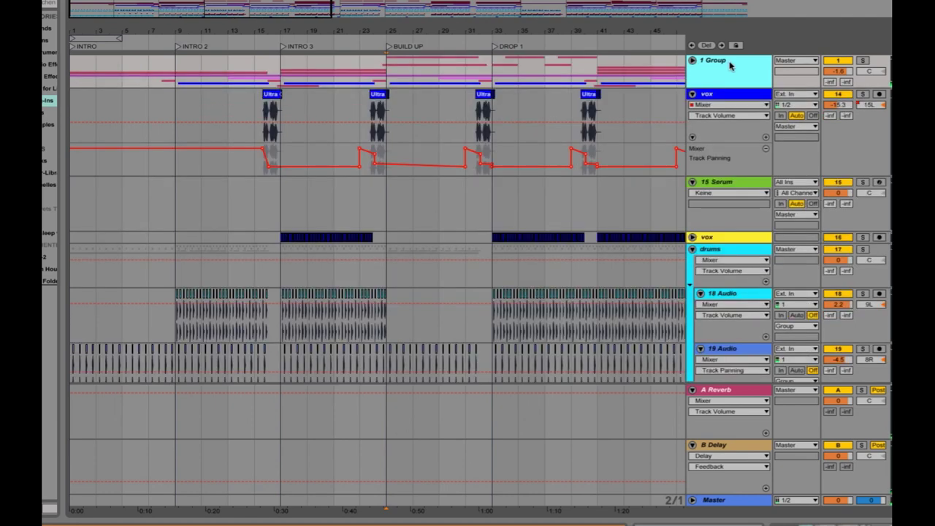
{"action": "double_click", "coordinate": [729, 65]}
{"action": "scroll", "coordinate": [304, 414], "scroll_direction": "up", "scroll_amount": 5}
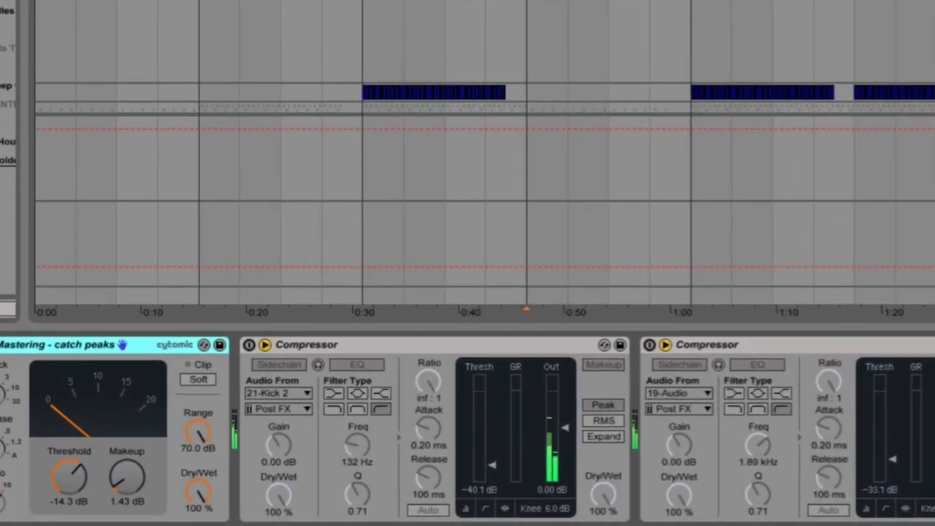
Activate the group's two sidechain Compressors fed by 21-Kick 2 and 19-Audio, the Limiter, and the low-cut EQ Eight
{"action": "left_click", "coordinate": [249, 345]}
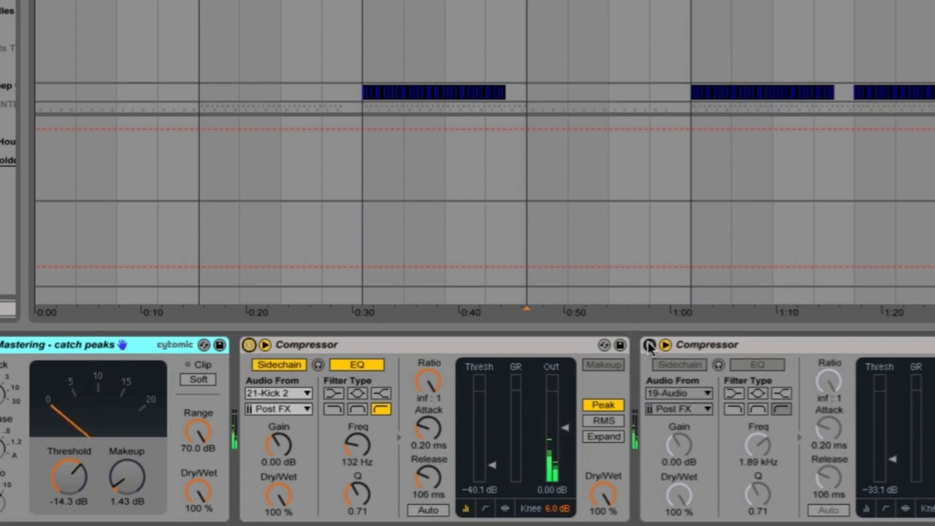
{"action": "scroll", "coordinate": [714, 451], "scroll_direction": "right", "scroll_amount": 3}
{"action": "left_click", "coordinate": [532, 344]}
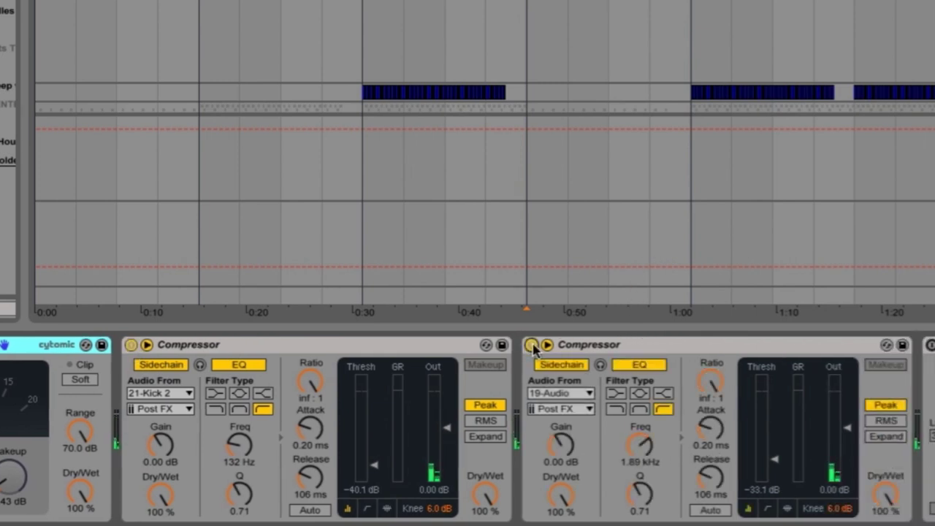
{"action": "scroll", "coordinate": [660, 437], "scroll_direction": "right", "scroll_amount": 3}
{"action": "left_click", "coordinate": [669, 347]}
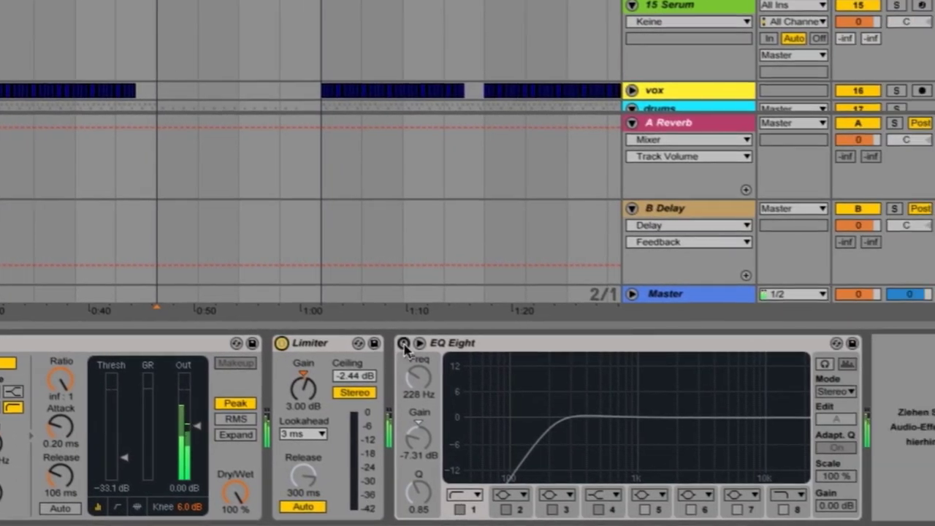
{"action": "left_click", "coordinate": [404, 343]}
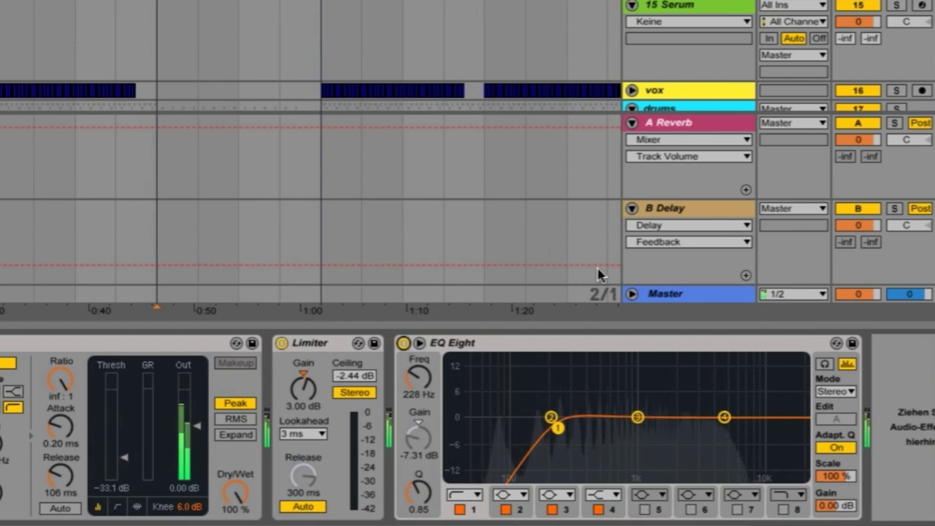
Unfold the Master track to examine its mastering device chain, and fold it back
{"action": "left_click", "coordinate": [633, 294]}
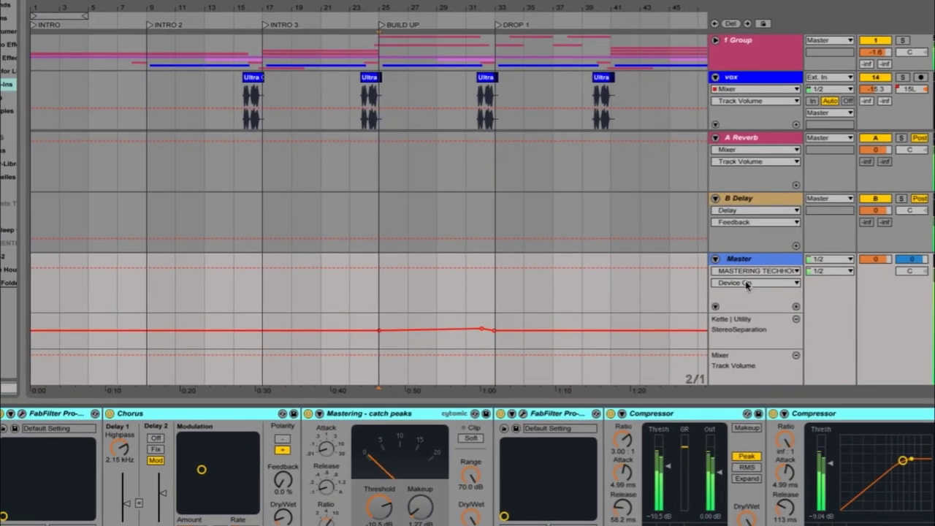
{"action": "left_click", "coordinate": [716, 258]}
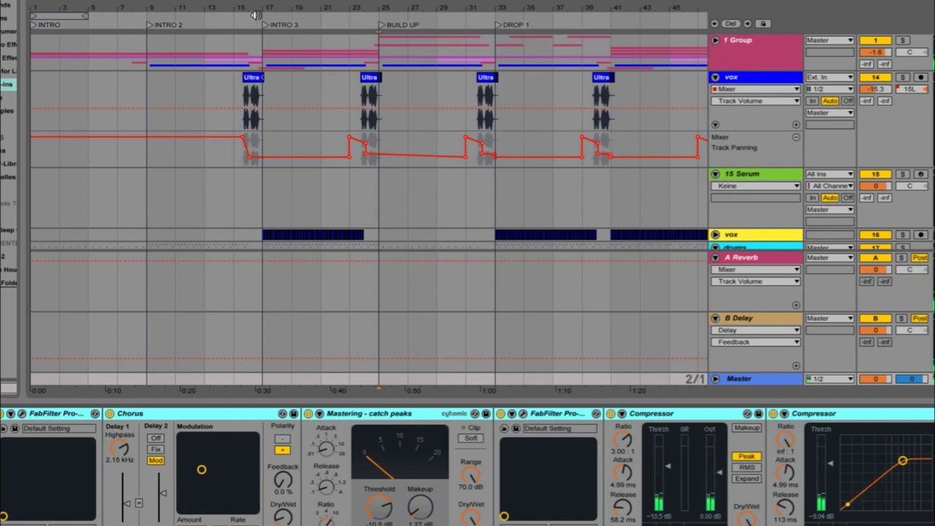
{"action": "left_click", "coordinate": [254, 81]}
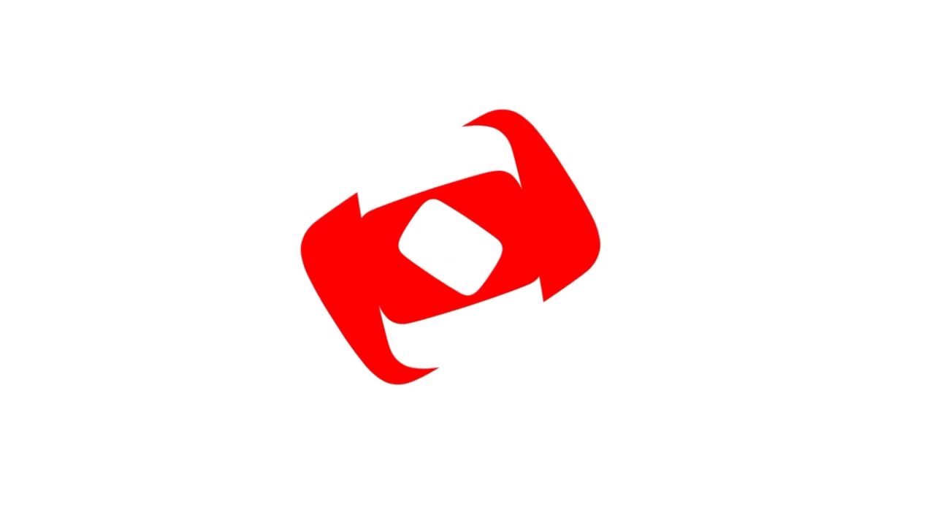